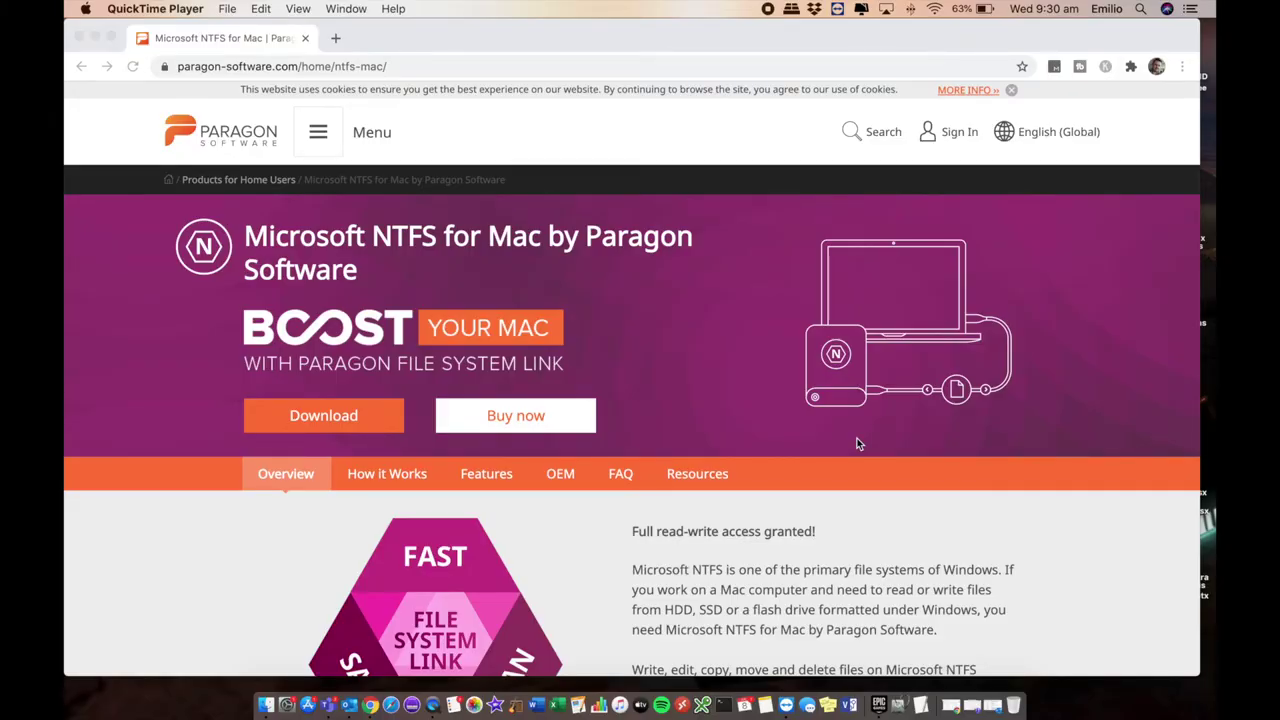
# Open the purchase checkout for Microsoft NTFS for Mac and review its shopping cart, address and payment sections.
pyautogui.click(203, 497)
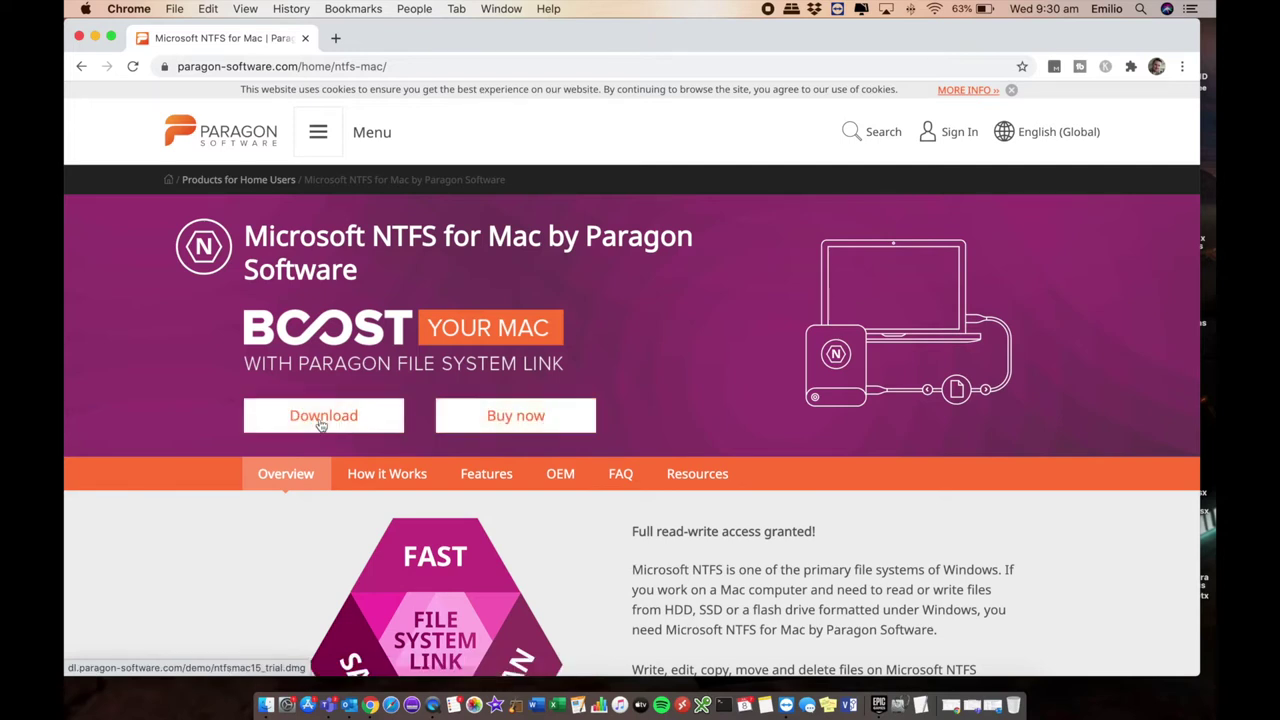
pyautogui.click(516, 418)
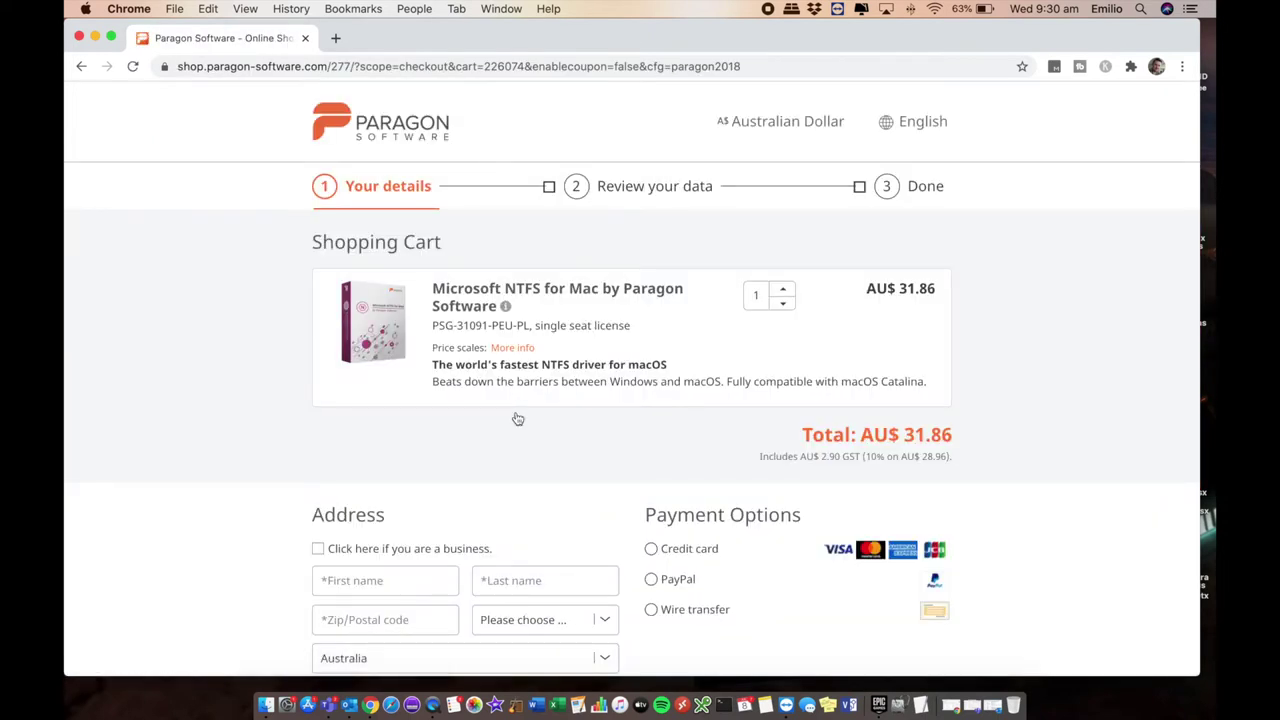
pyautogui.scroll(-5, 665, 385)
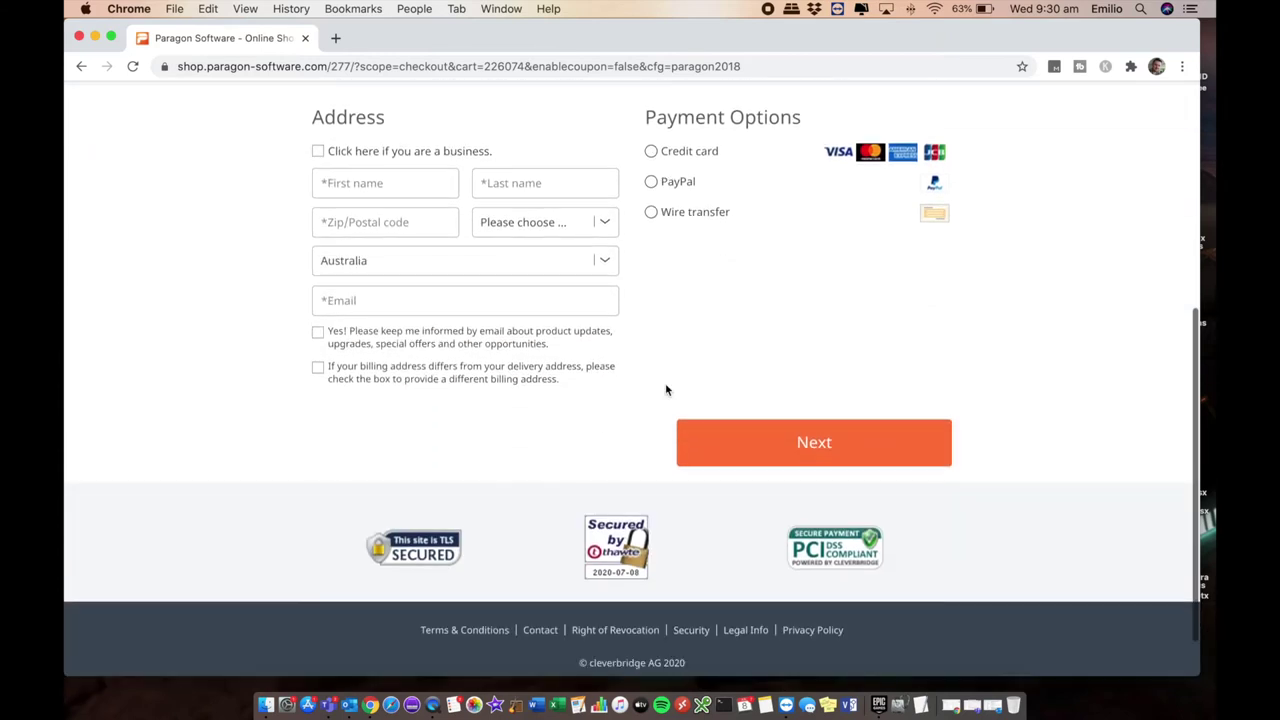
pyautogui.scroll(4, 666, 388)
pyautogui.scroll(2, 665, 384)
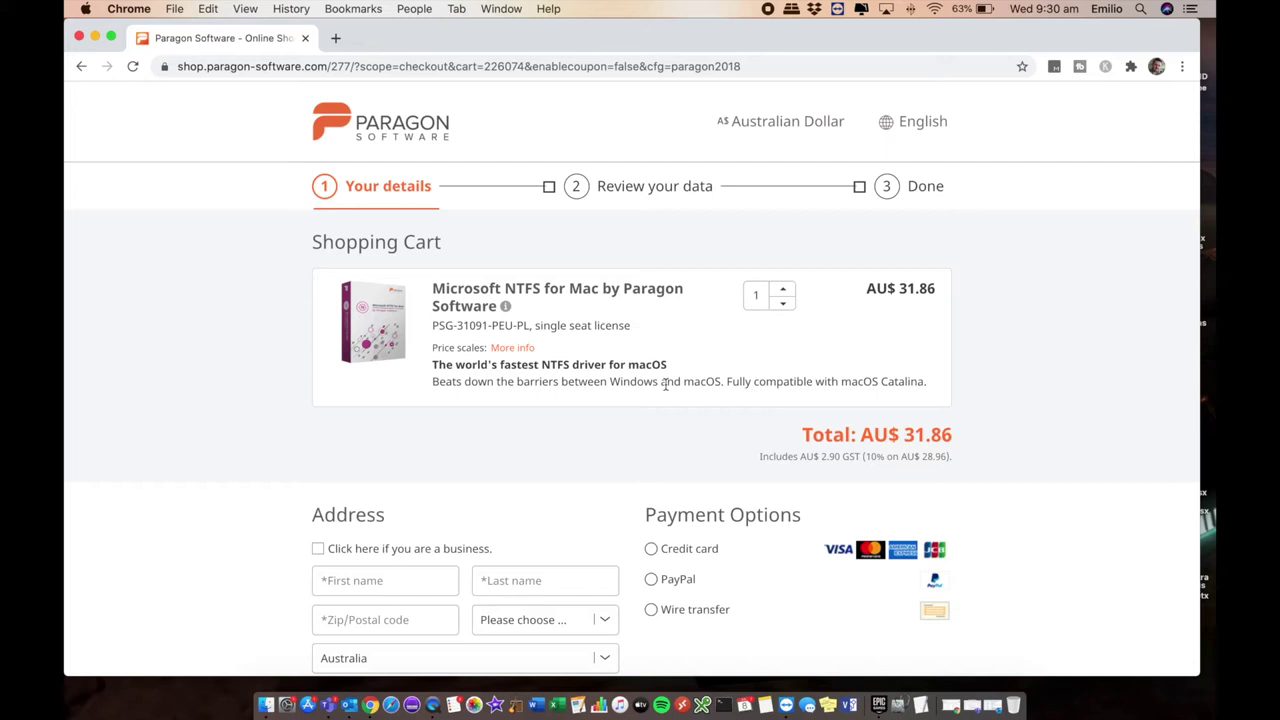
pyautogui.scroll(-5, 665, 384)
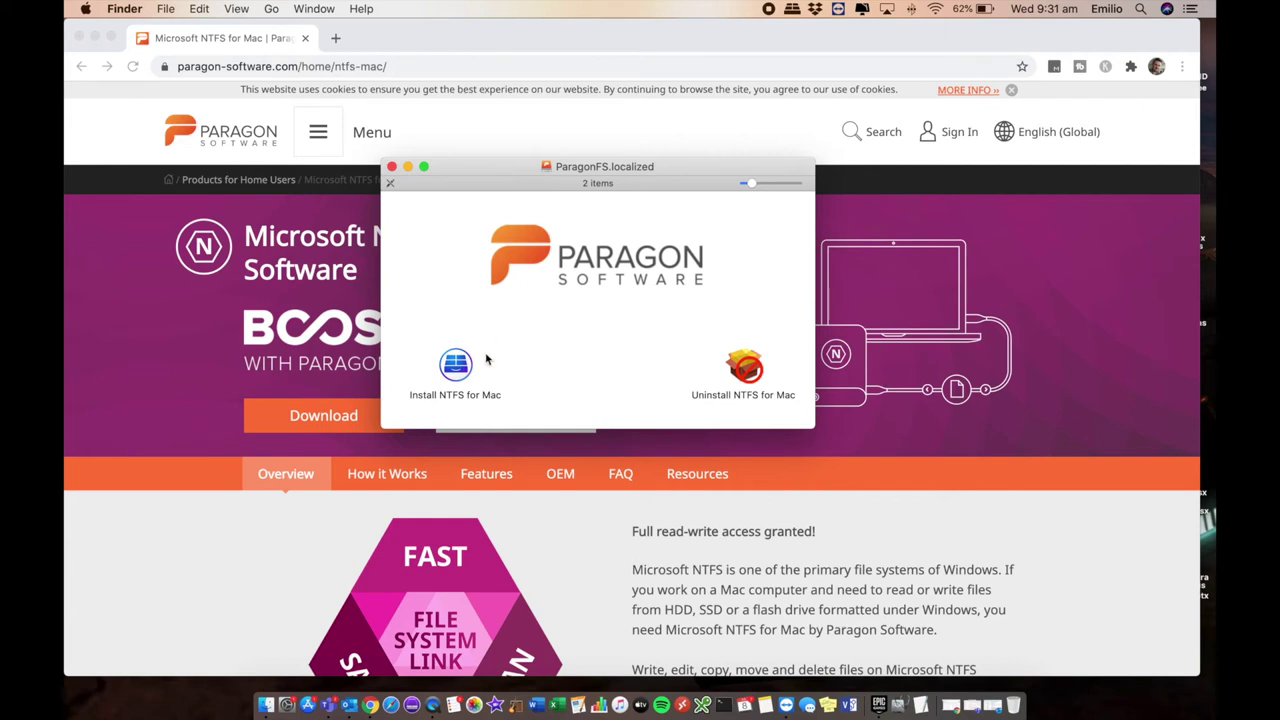
# Launch Install NTFS for Mac from the ParagonFS.localized disk image and allow the downloaded app to open.
pyautogui.click(457, 368)
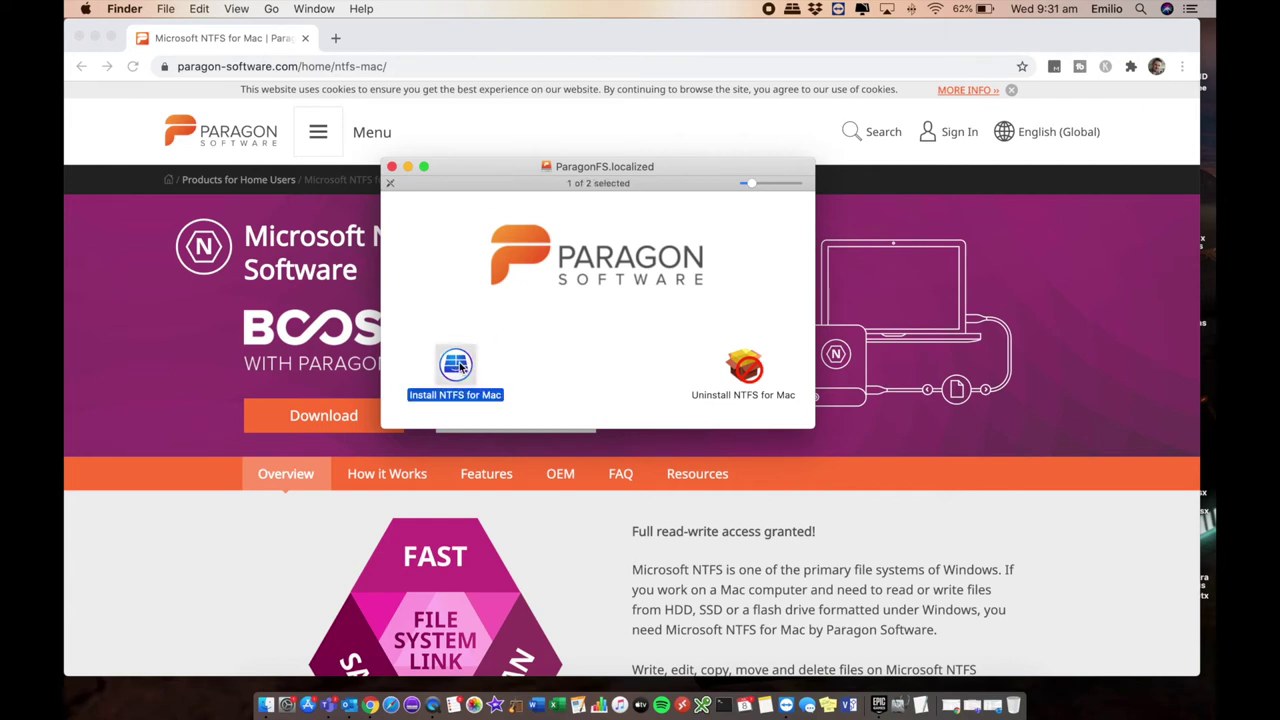
pyautogui.doubleClick(457, 366)
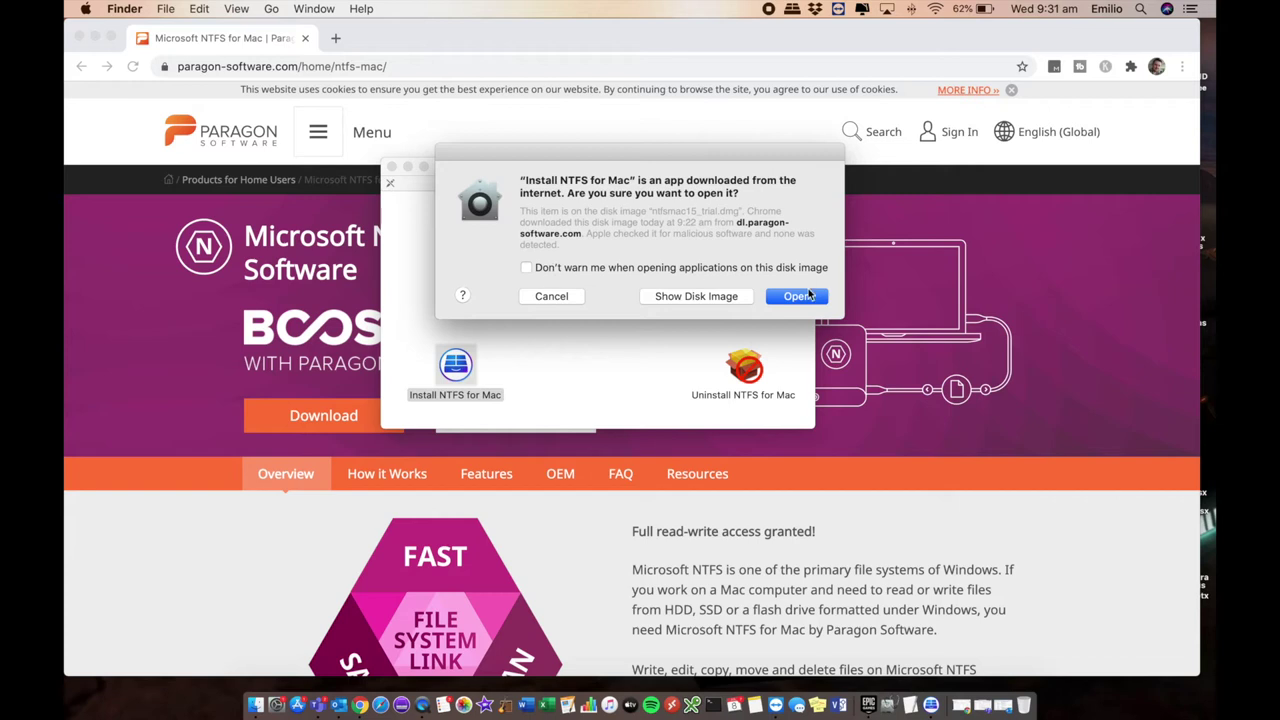
pyautogui.click(797, 296)
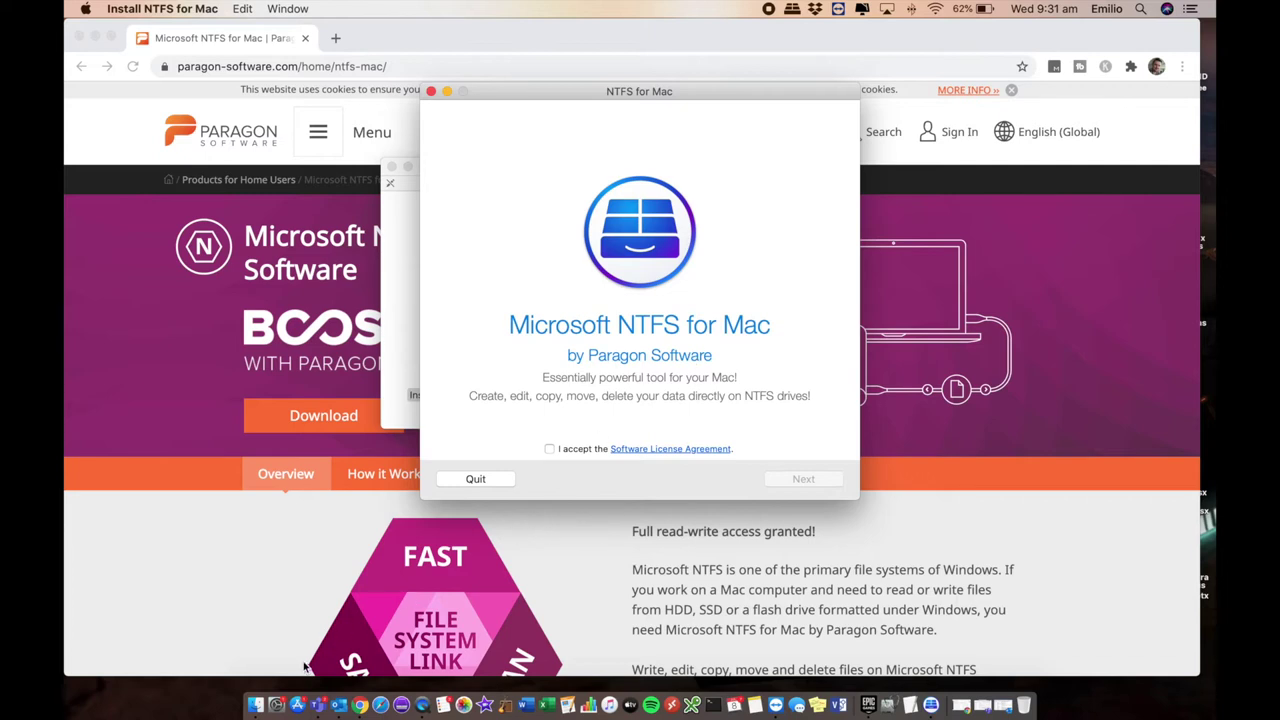
# Switch to System Preferences and unlock the Full Disk Access list in the Security & Privacy settings for changes.
pyautogui.click(276, 705)
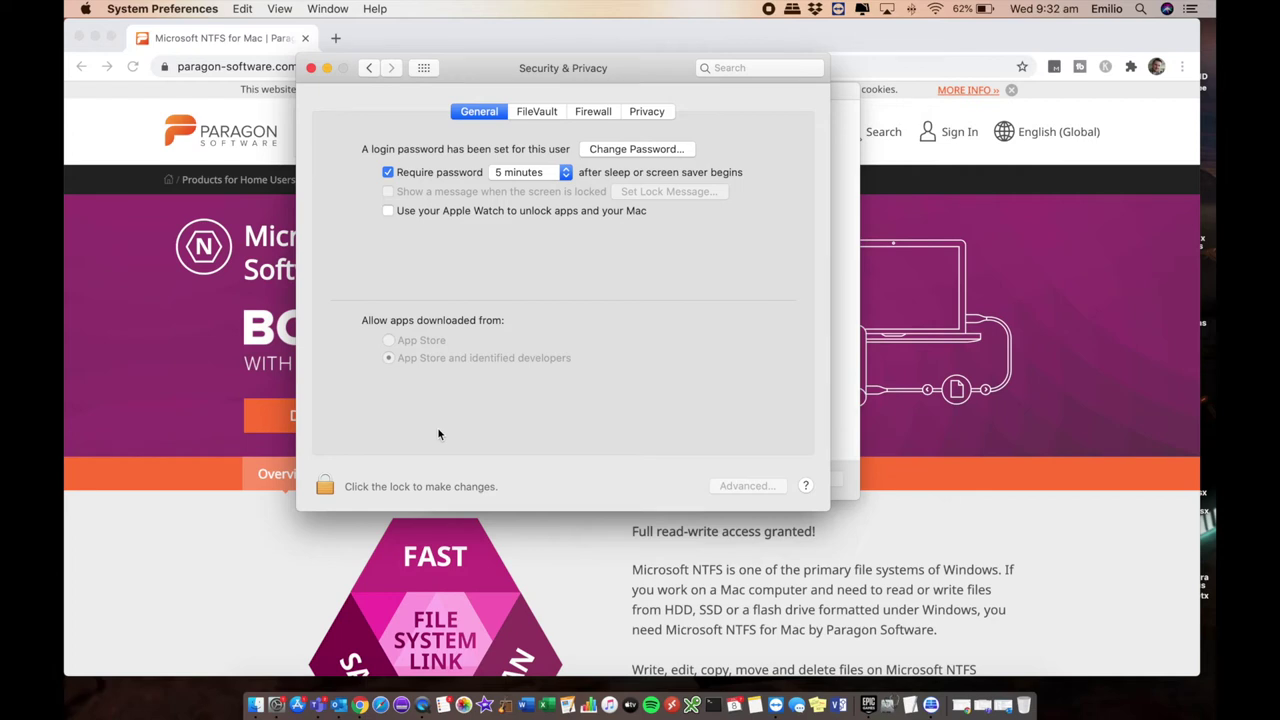
pyautogui.click(646, 111)
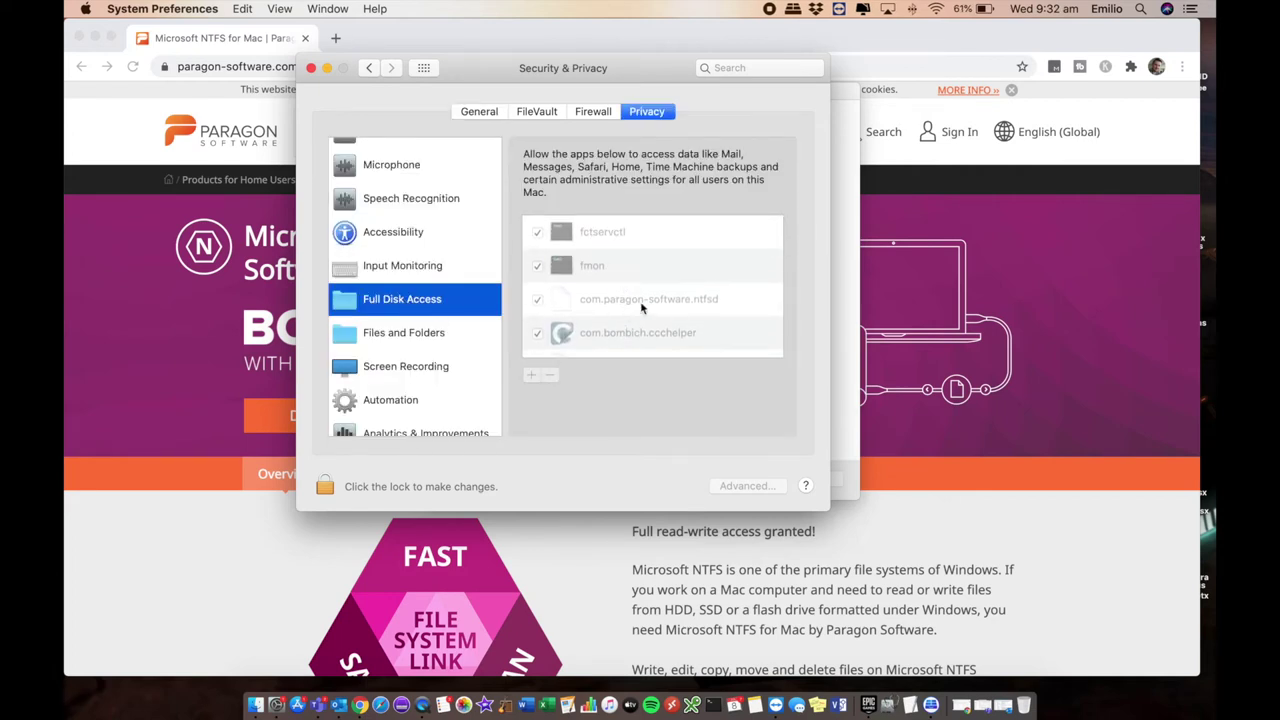
pyautogui.scroll(-5, 641, 308)
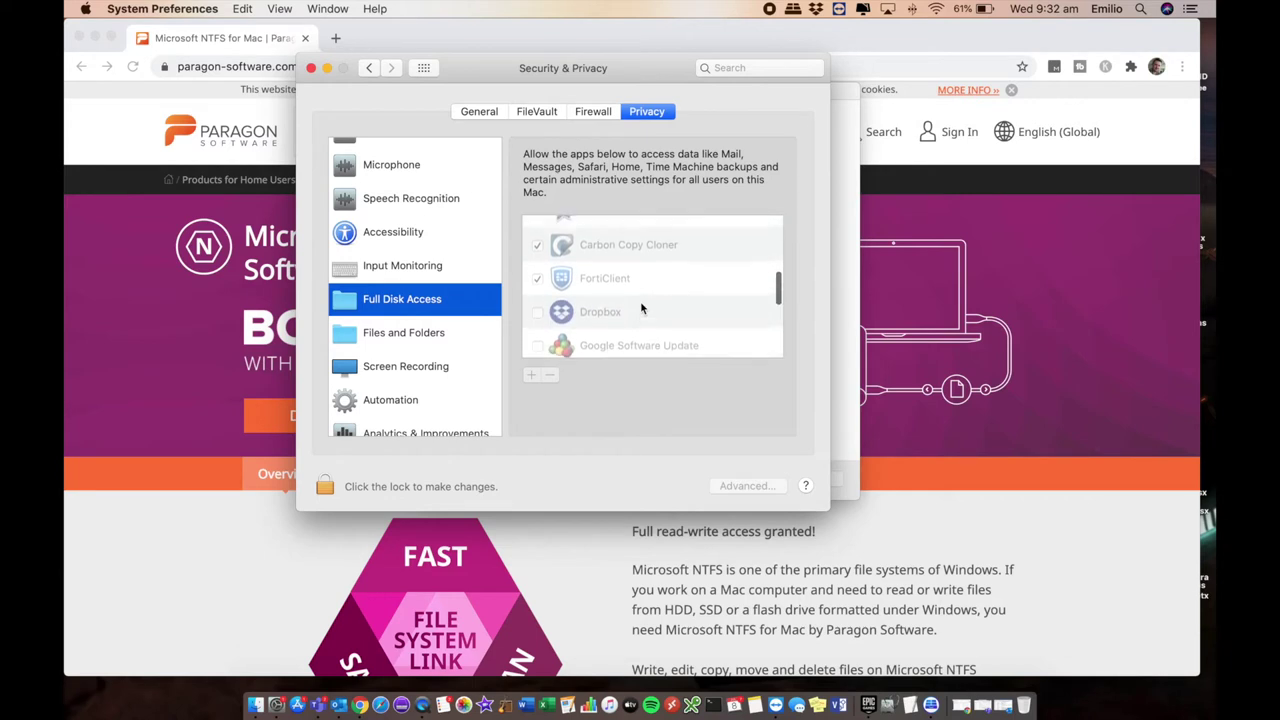
pyautogui.scroll(-5, 641, 305)
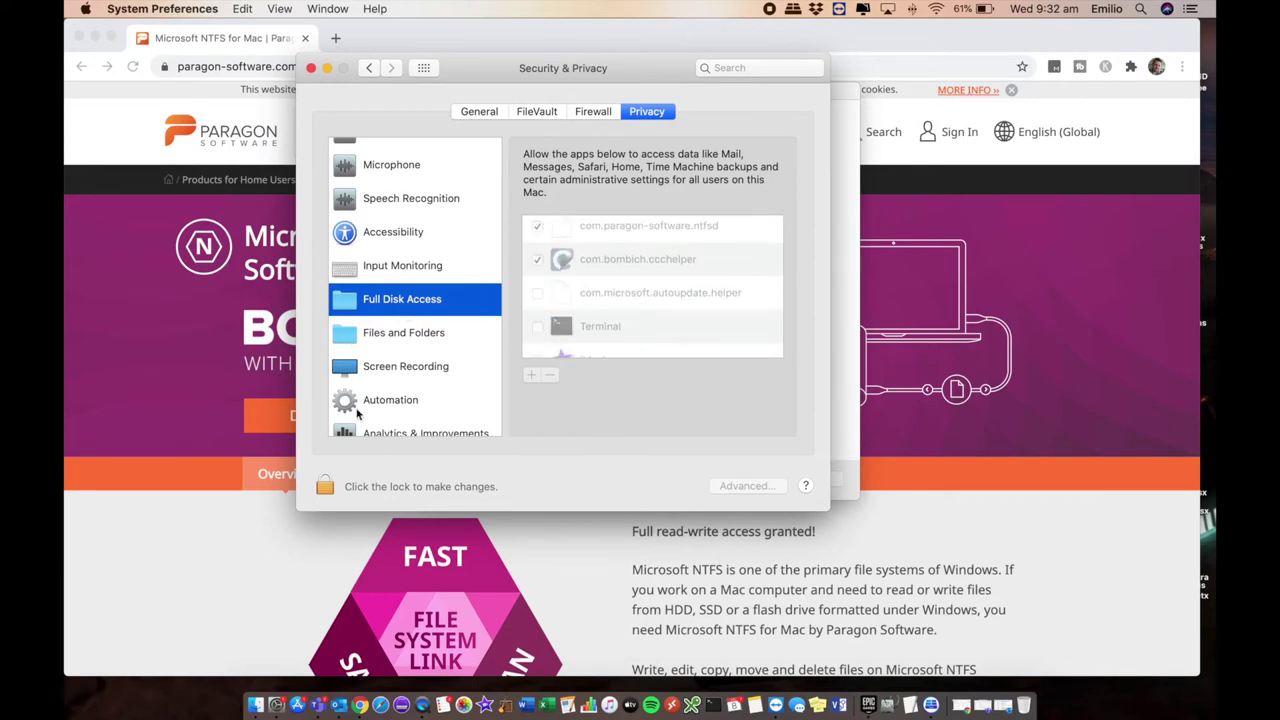
pyautogui.click(324, 487)
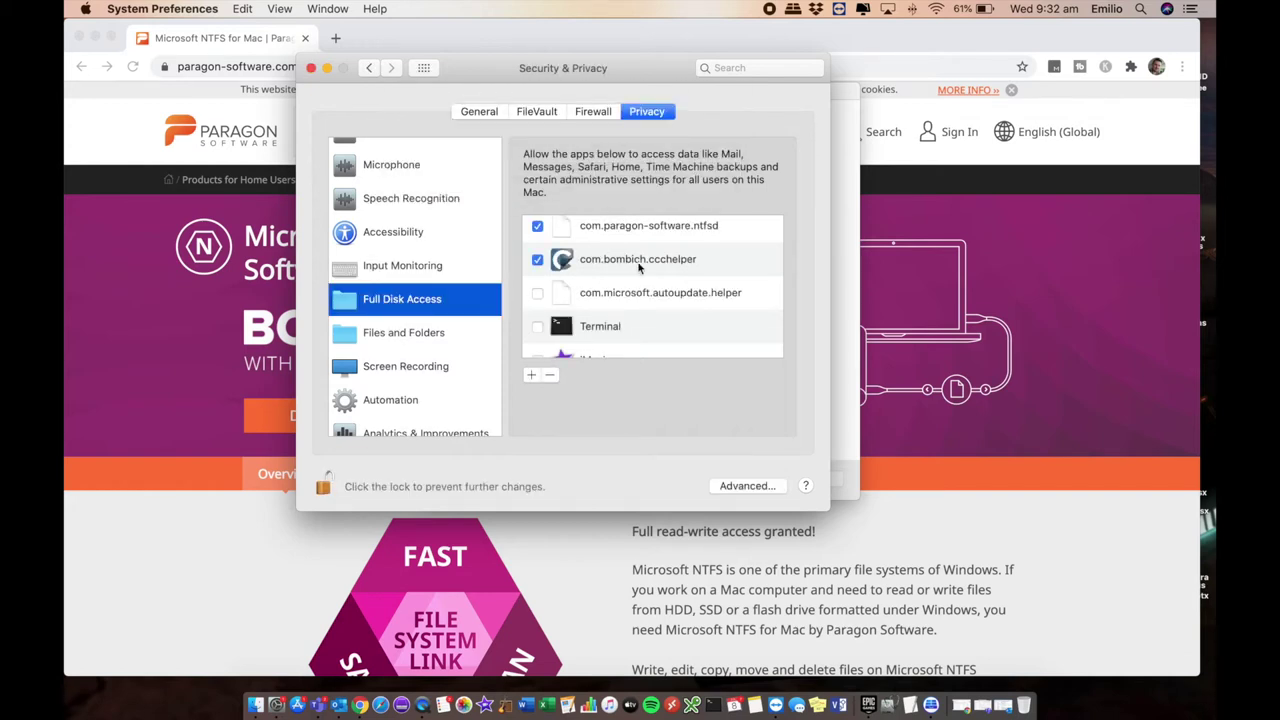
# Check the Full Disk Access permissions of com.paragon-software.ntfsd and Install NTFS for Mac, and close System Preferences.
pyautogui.click(697, 297)
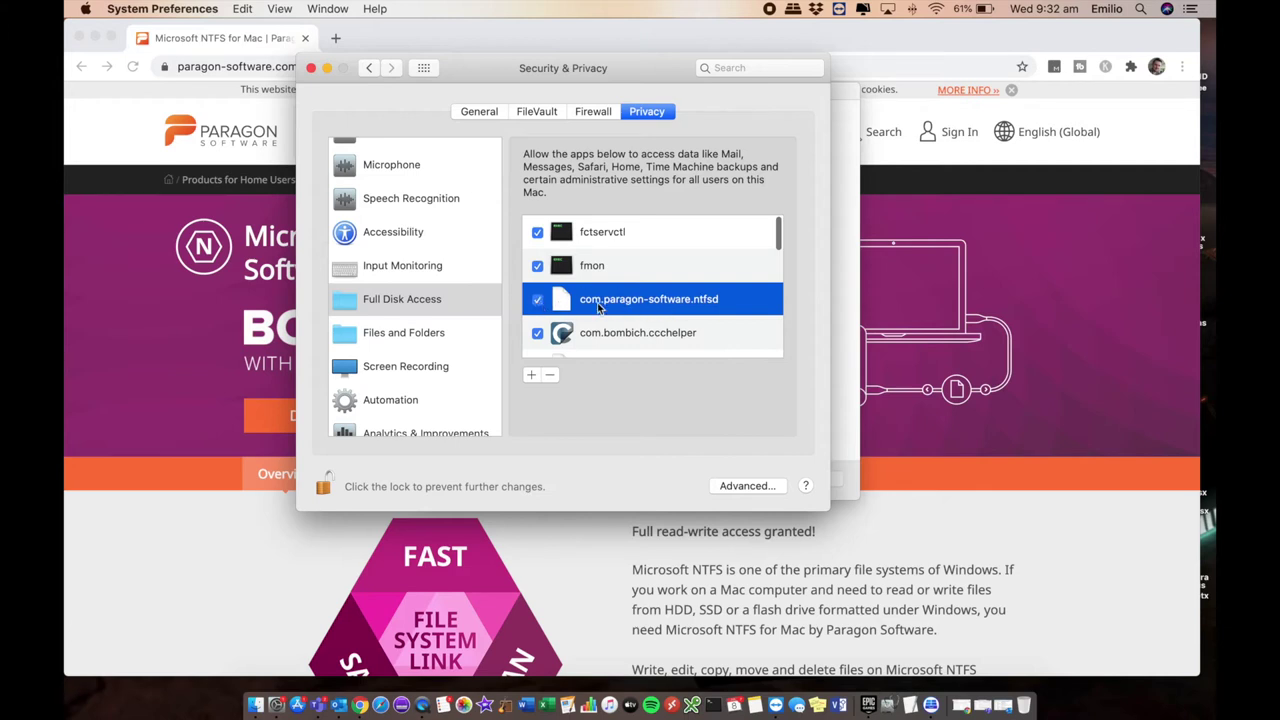
pyautogui.scroll(-8, 674, 285)
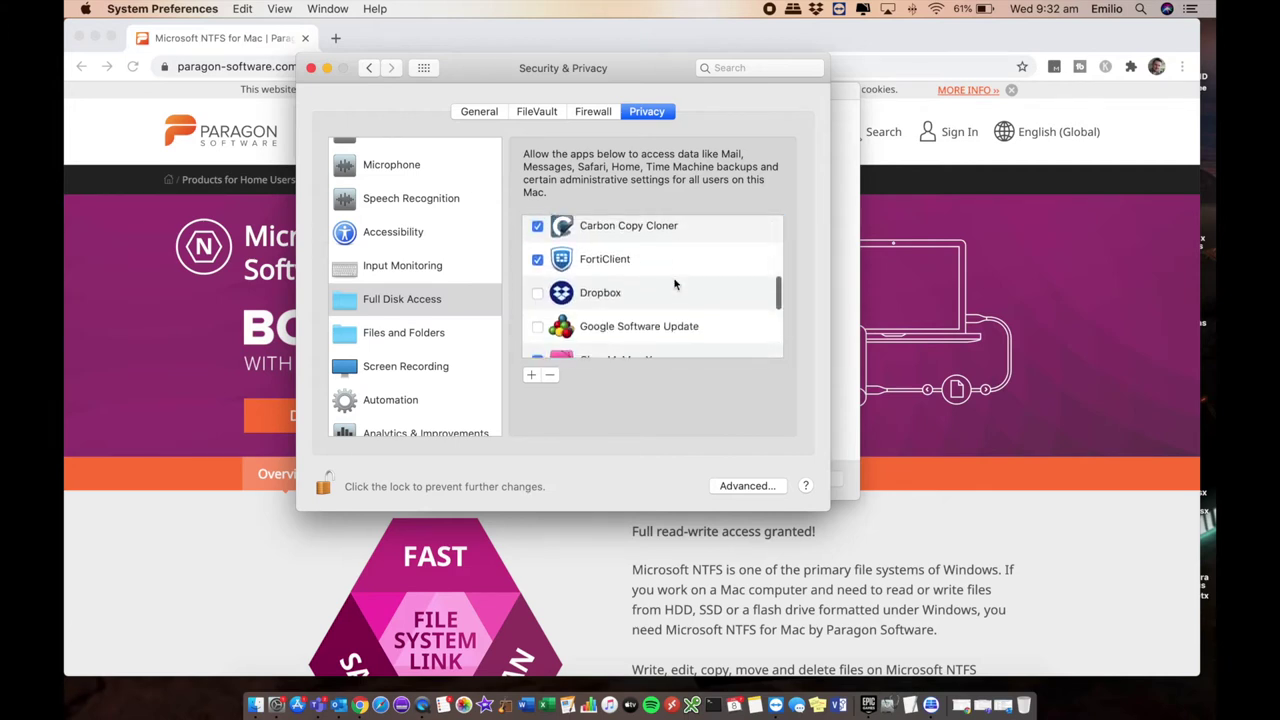
pyautogui.scroll(-5, 674, 285)
pyautogui.click(645, 283)
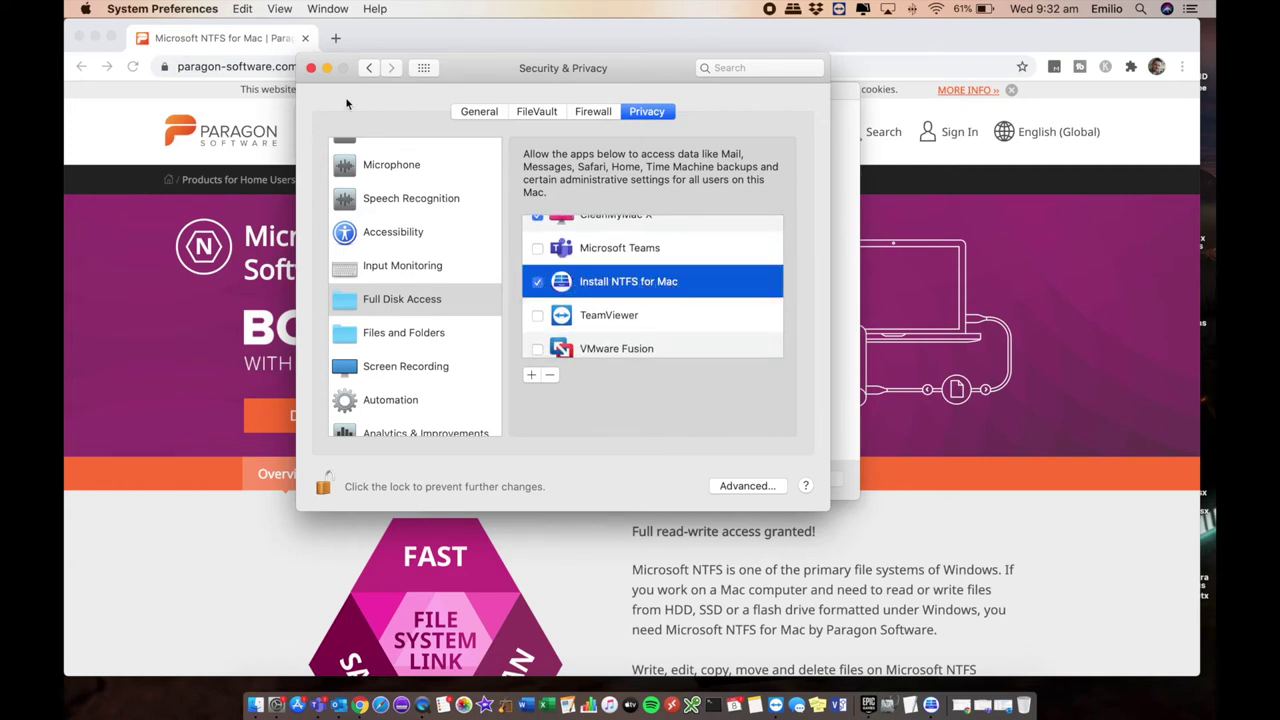
pyautogui.click(311, 68)
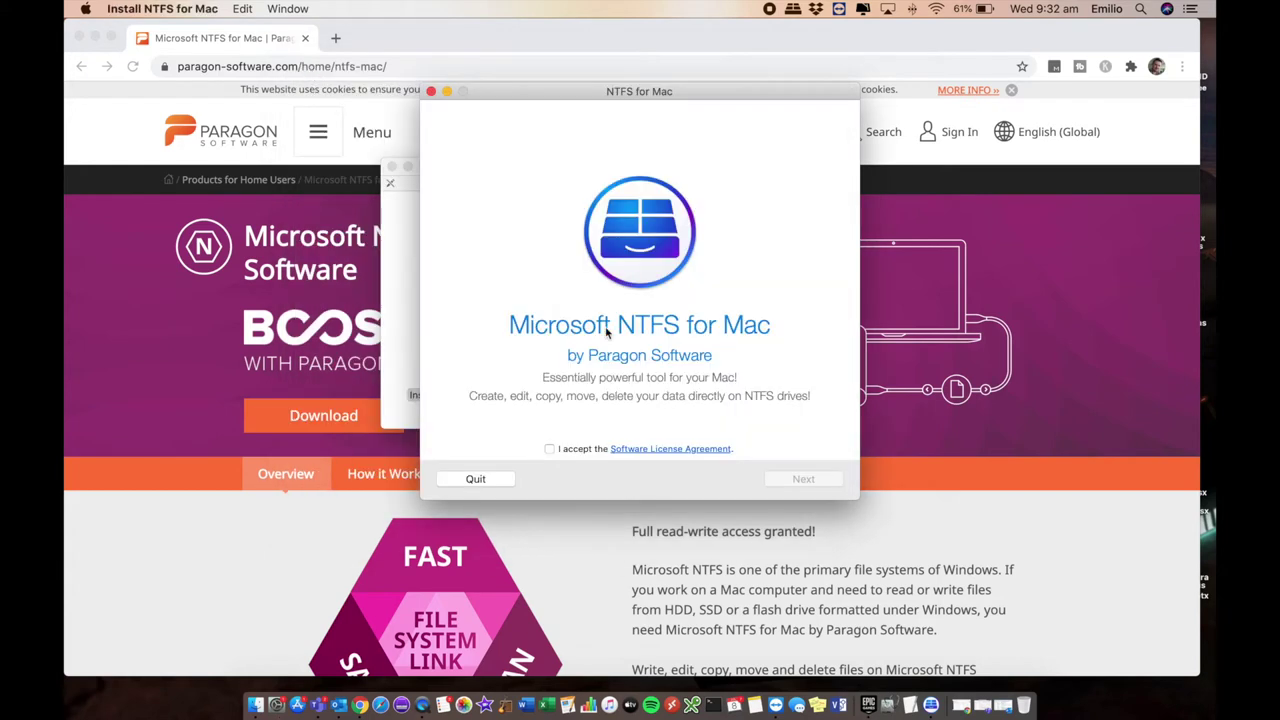
# Accept the Software License Agreement and authorise the helper tool installation with the account password.
pyautogui.click(549, 449)
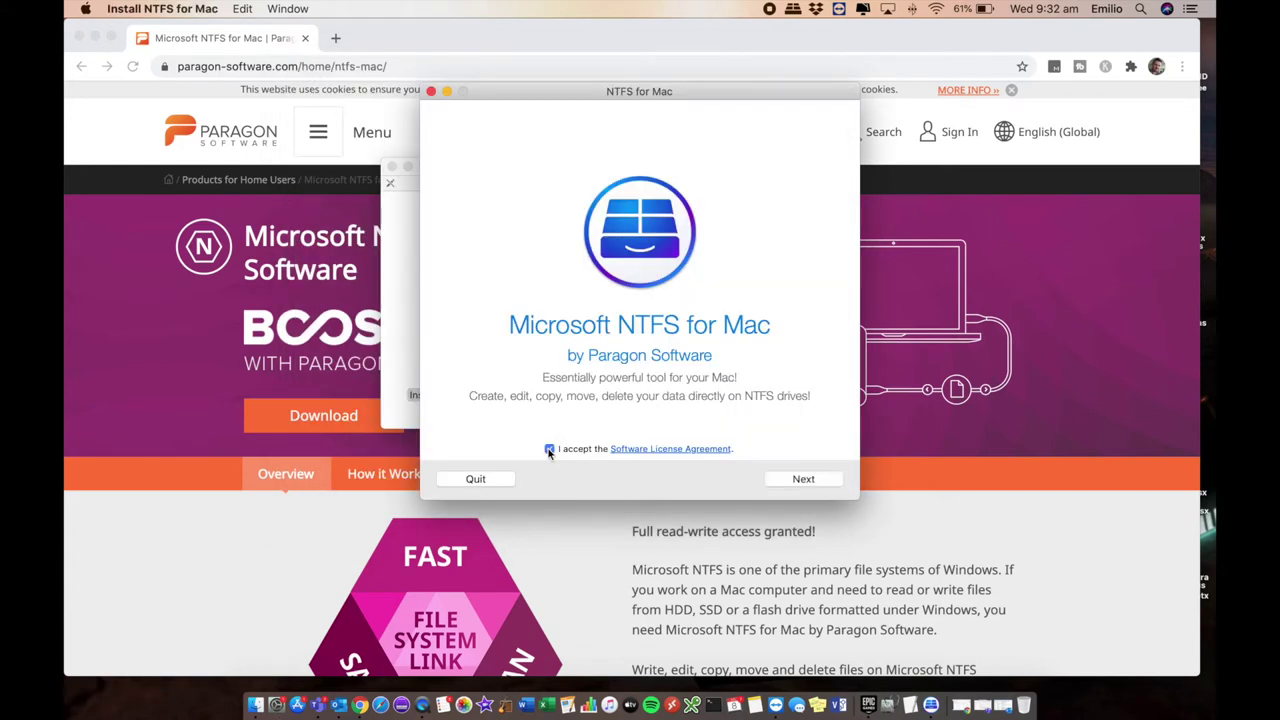
pyautogui.click(804, 479)
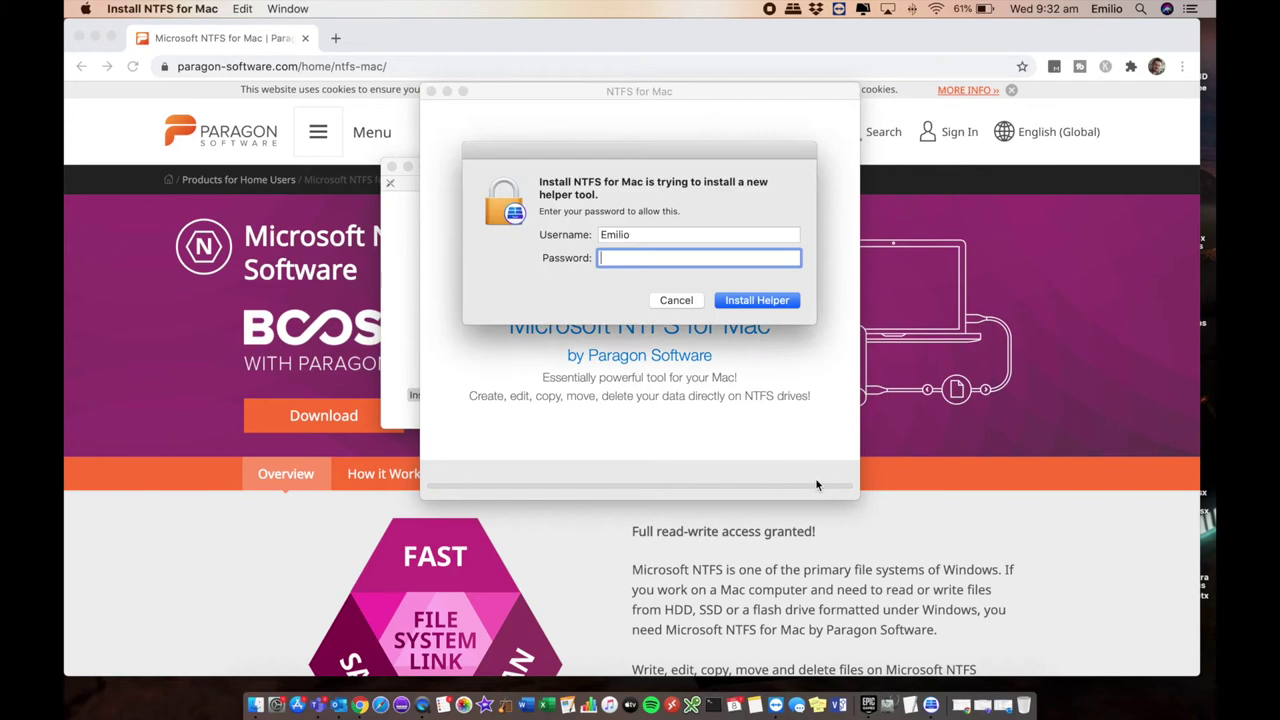
pyautogui.press('super+v')
pyautogui.click(767, 301)
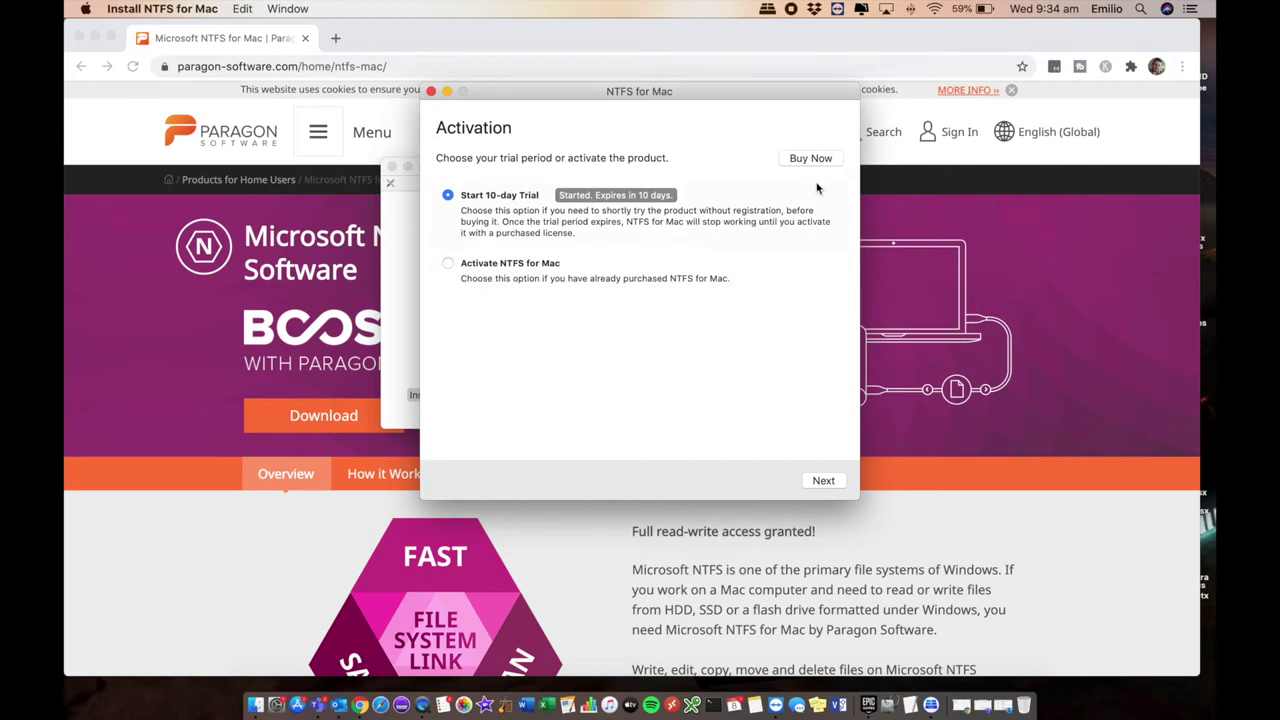
# Choose Activate NTFS for Mac in the installer, and enter and confirm a new account password on the Paragon Cloud Portal.
pyautogui.click(448, 265)
pyautogui.click(823, 481)
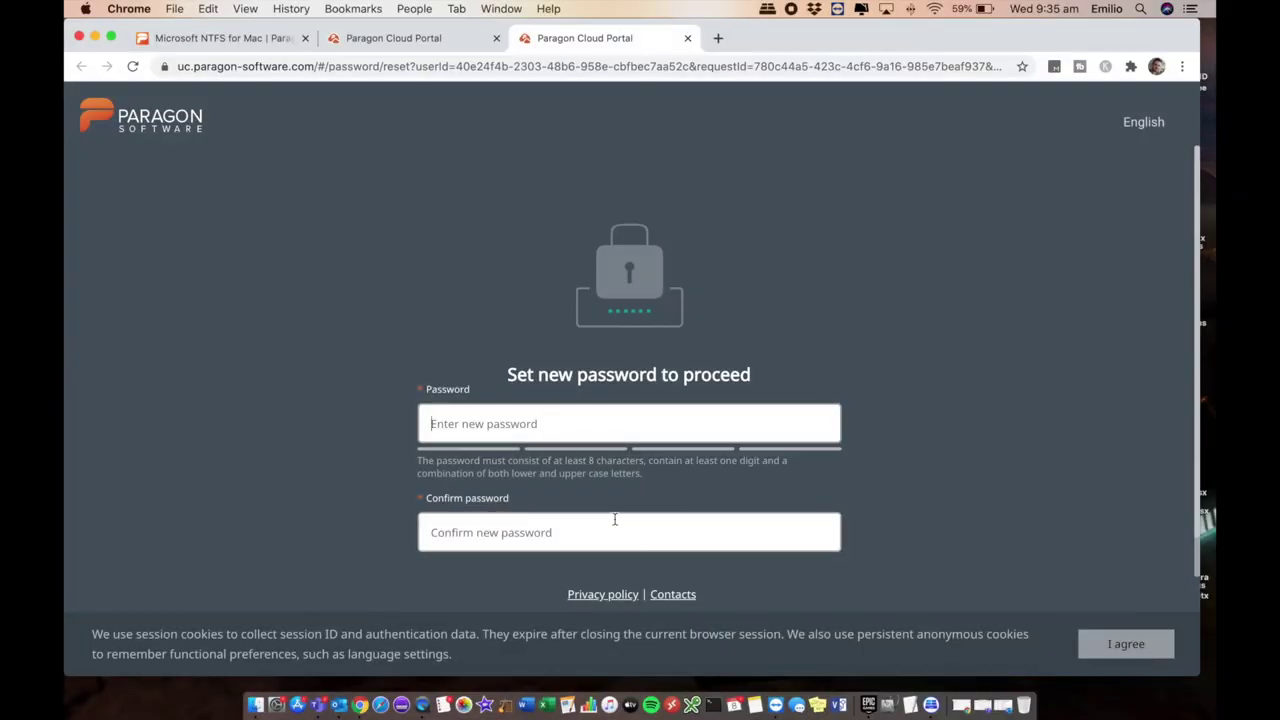
pyautogui.write('*************')
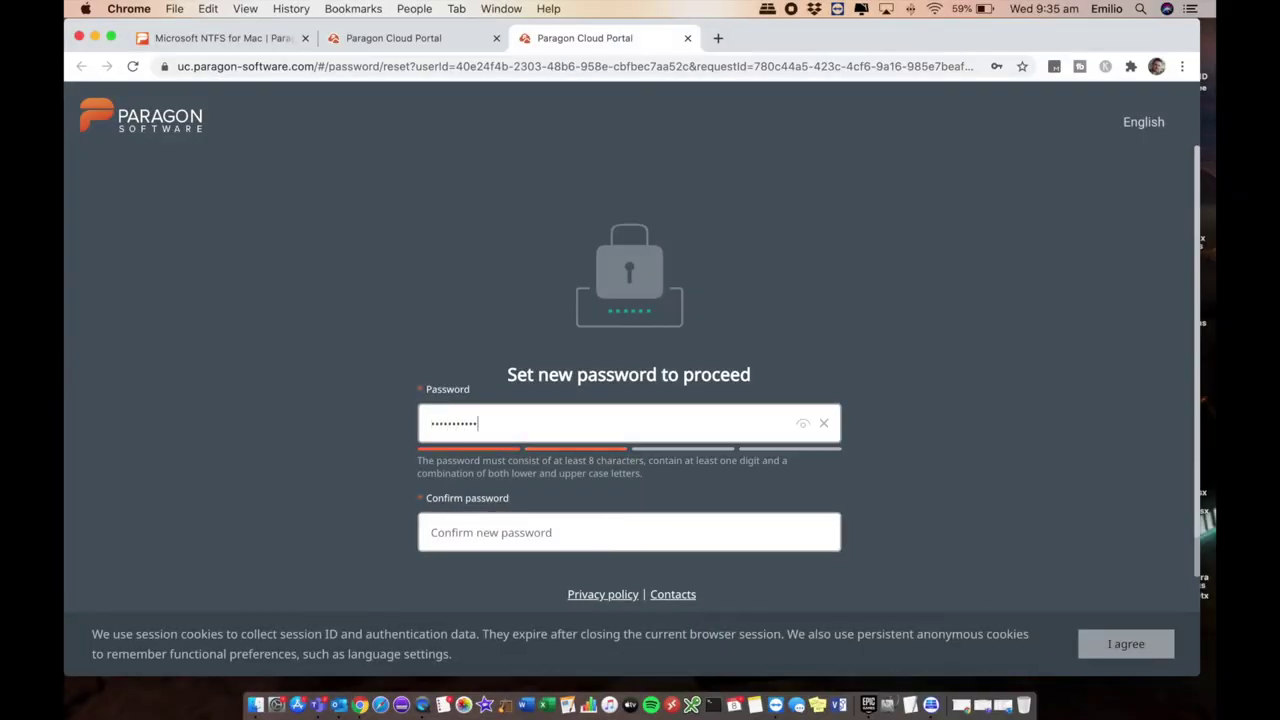
pyautogui.click(432, 519)
pyautogui.write('***')
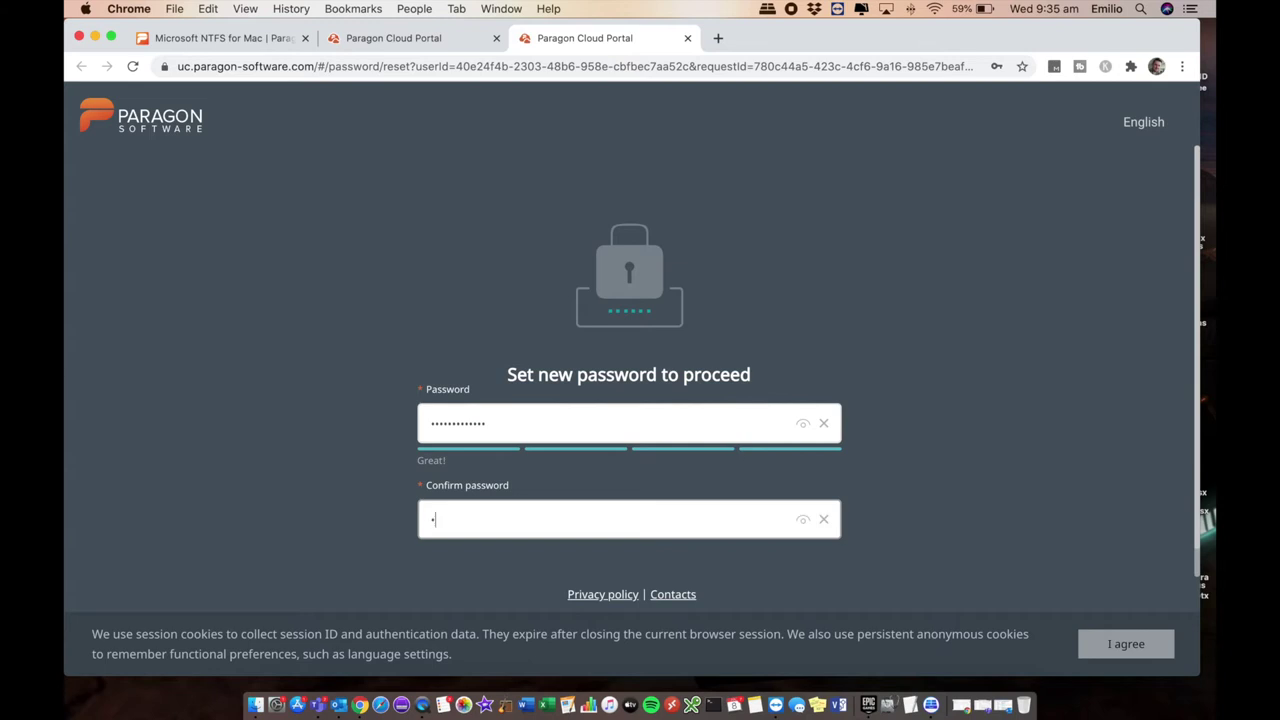
pyautogui.write('*****')
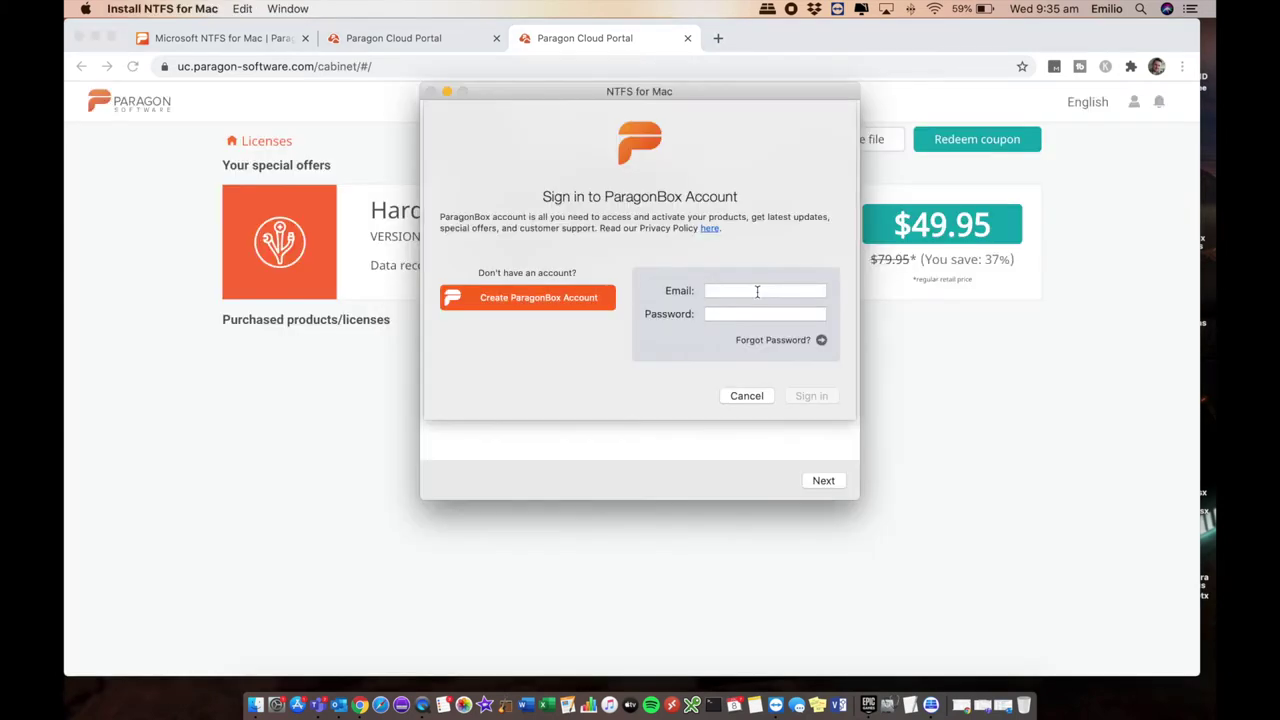
# Sign in to the ParagonBox account without providing a serial number and advance through the installer's final pages.
pyautogui.click(757, 291)
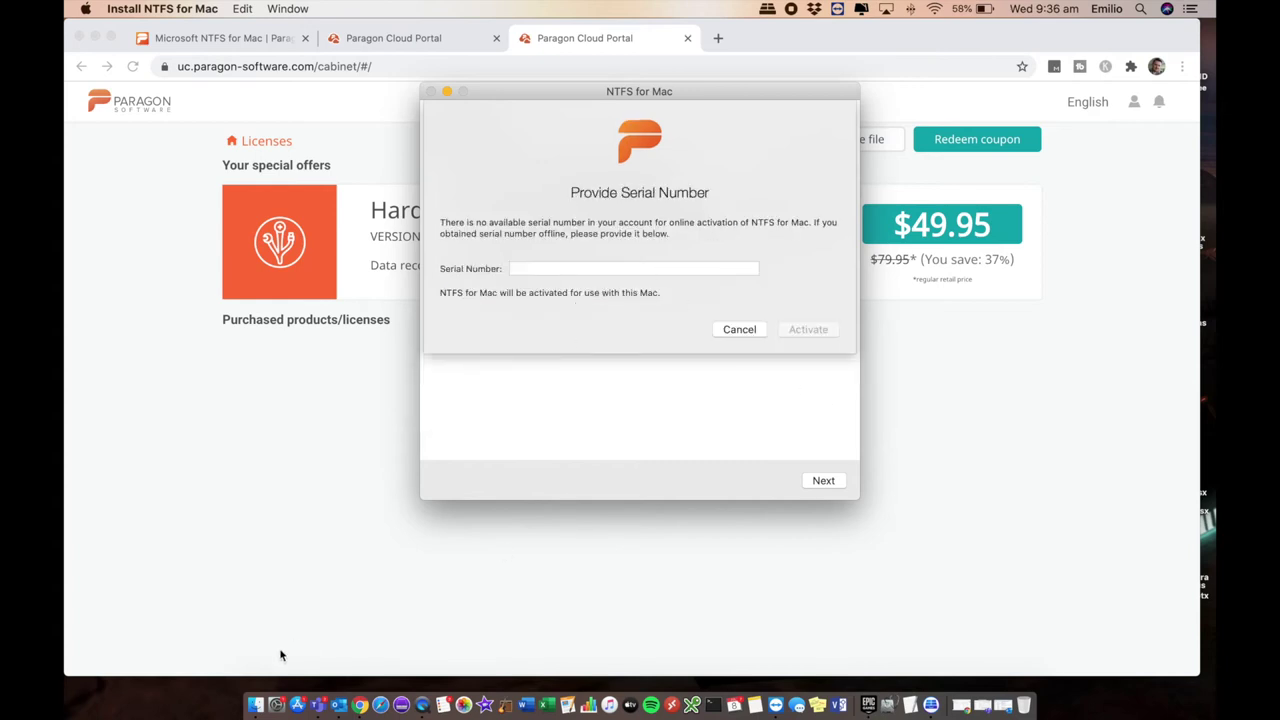
pyautogui.click(740, 329)
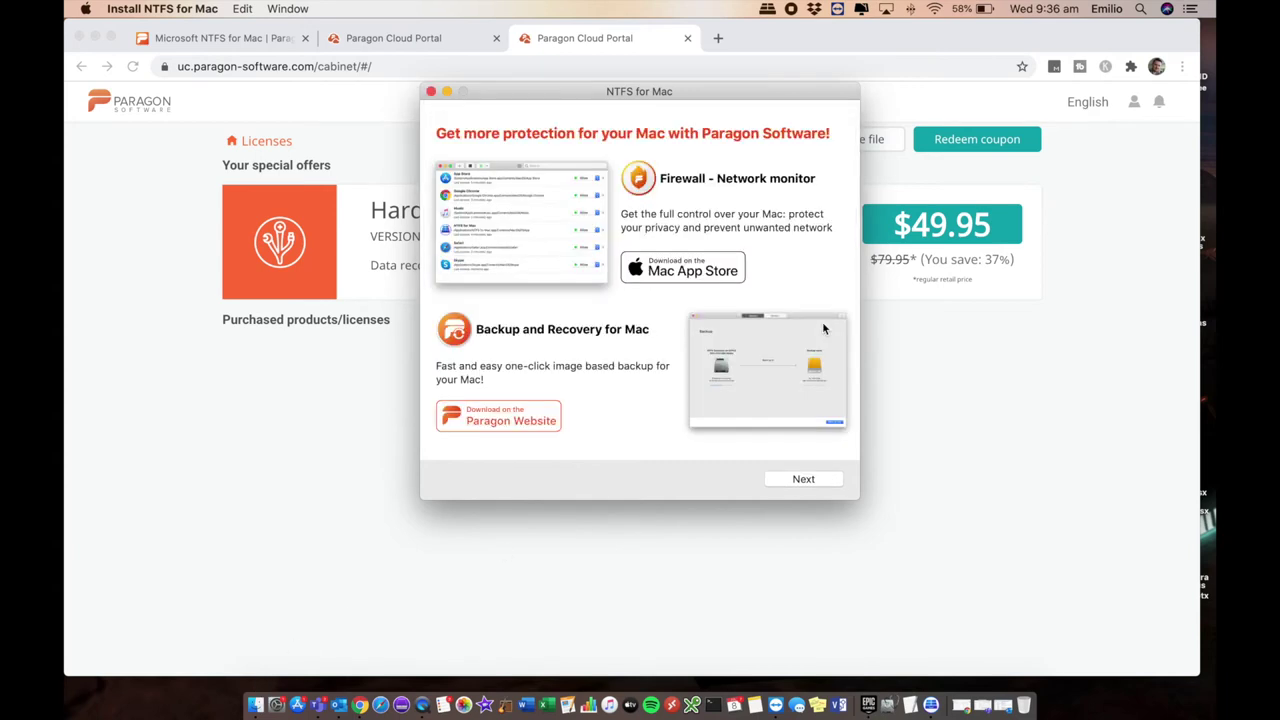
pyautogui.click(806, 480)
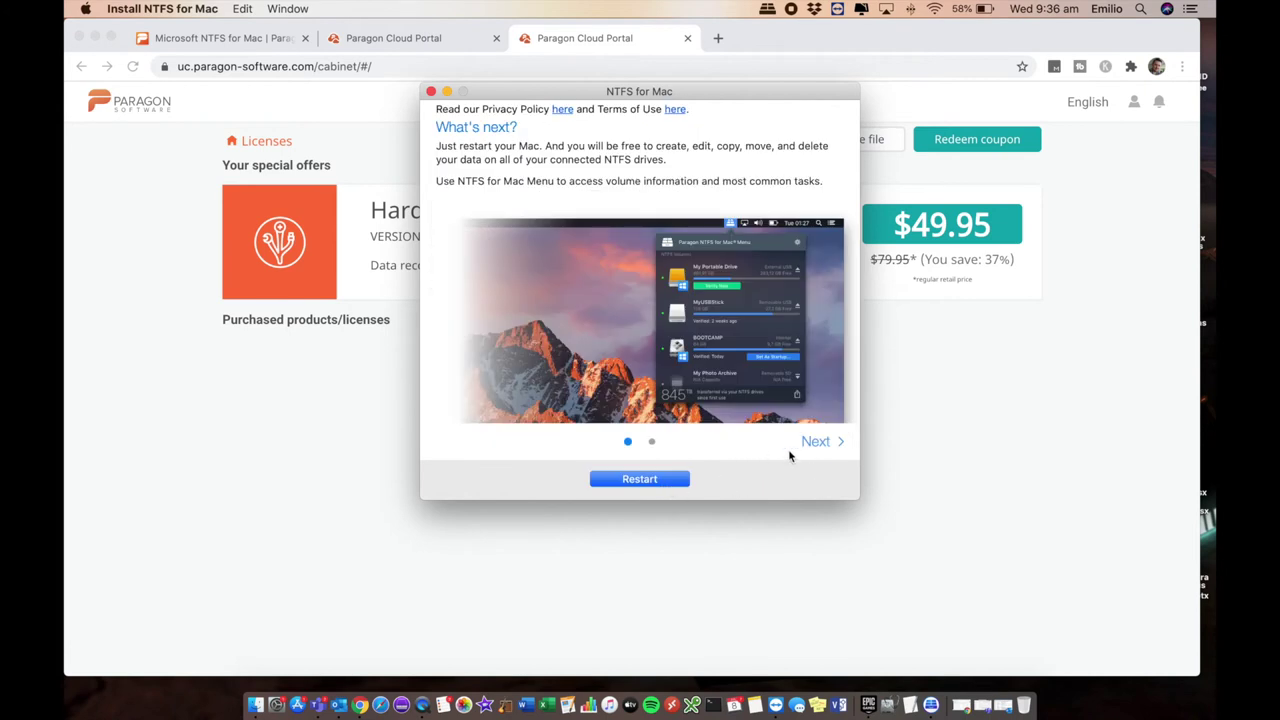
pyautogui.click(825, 446)
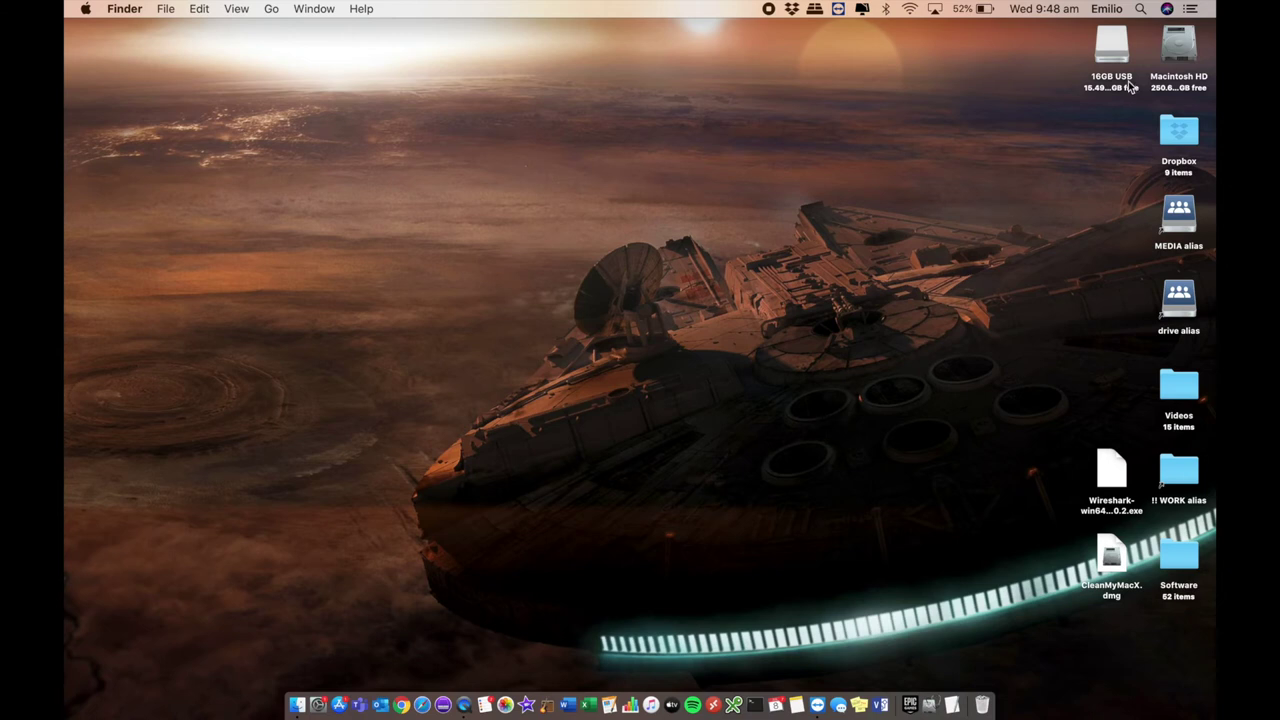
# Inspect the volume format of the 16GB USB drive in its info window and close the window.
pyautogui.click(1110, 44)
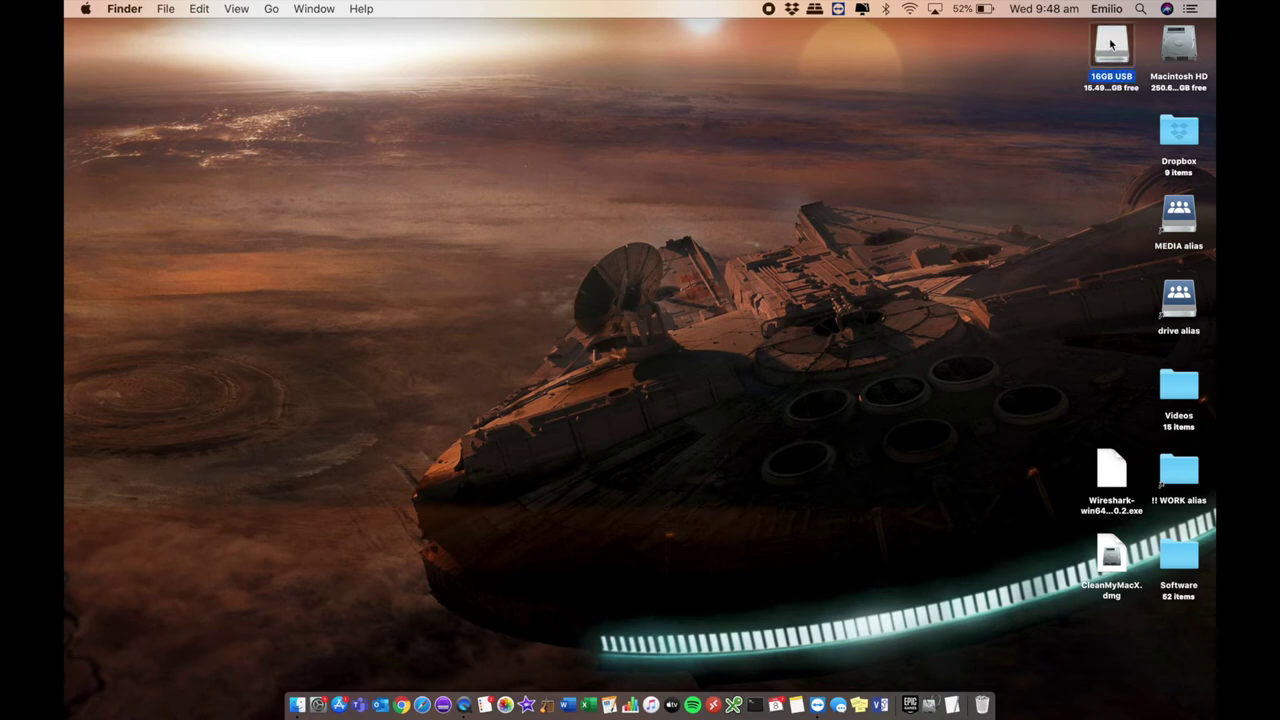
pyautogui.rightClick(1110, 44)
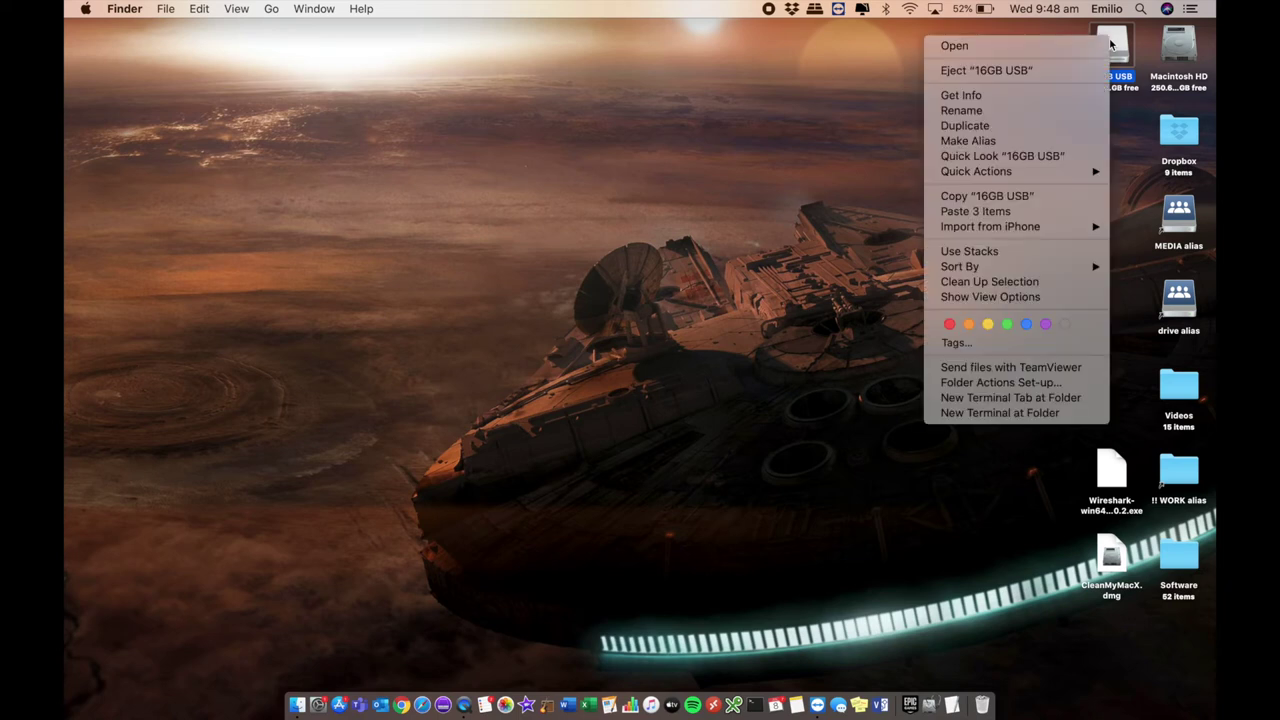
pyautogui.click(1004, 95)
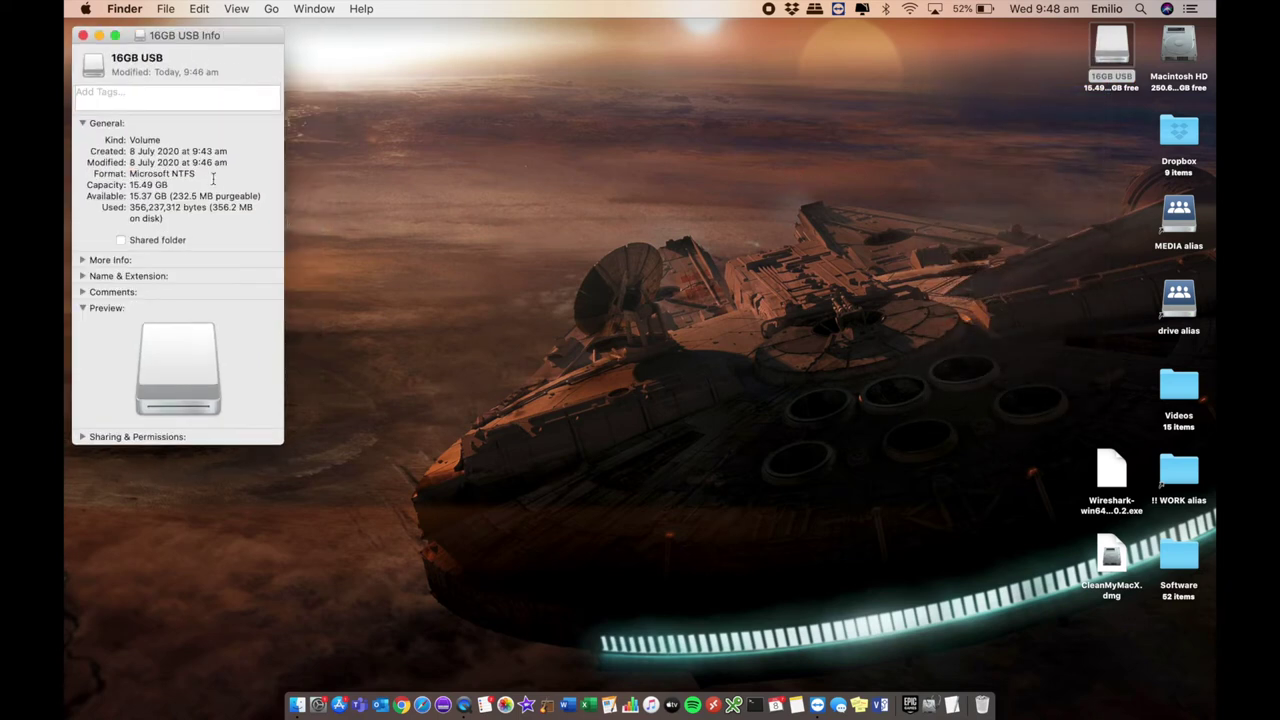
pyautogui.moveTo(212, 175); pyautogui.dragTo(129, 176)
pyautogui.click(265, 184)
pyautogui.click(83, 35)
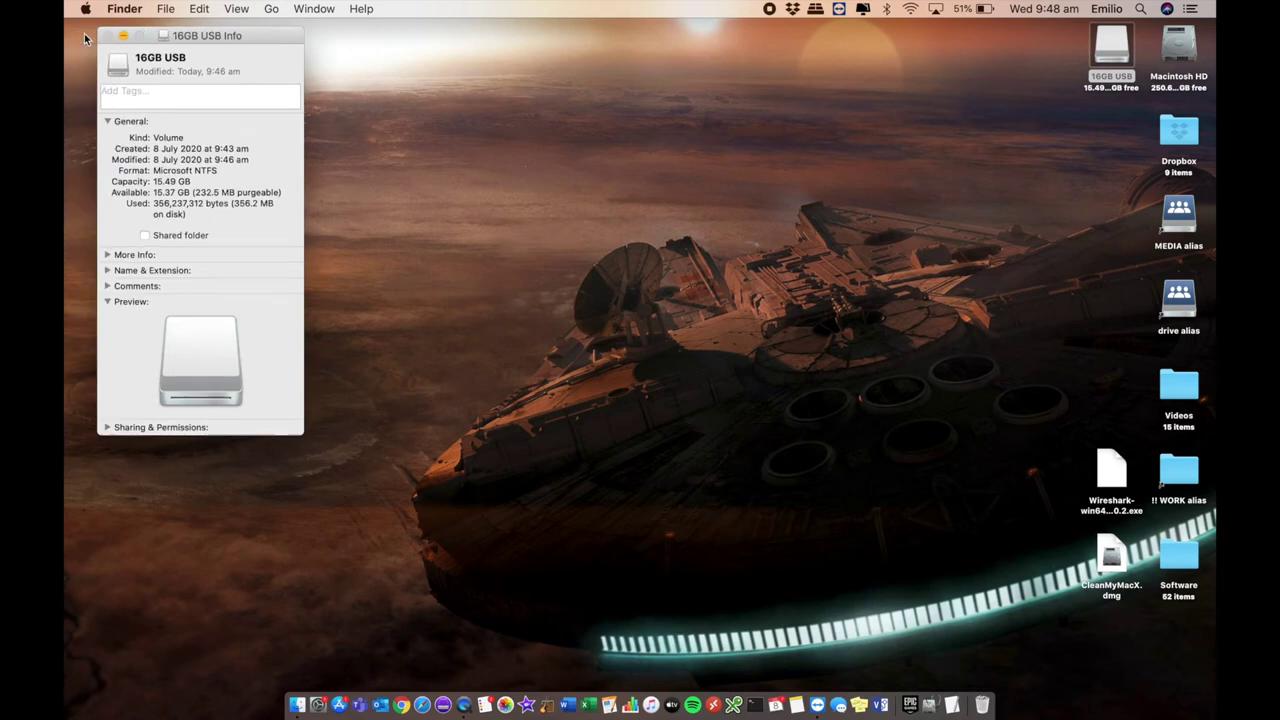
# Open the 16GB USB drive and copy CleanMyMacX.dmg from the desktop onto it.
pyautogui.doubleClick(1100, 45)
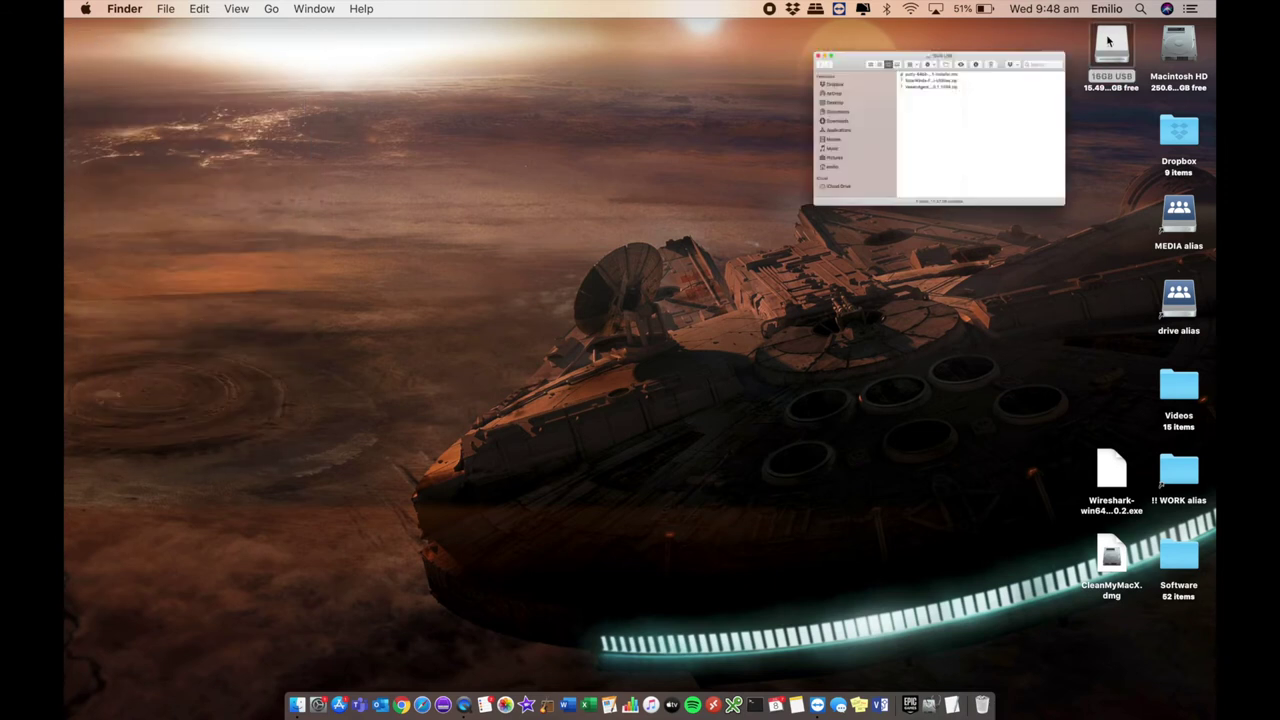
pyautogui.moveTo(757, 104); pyautogui.dragTo(706, 108)
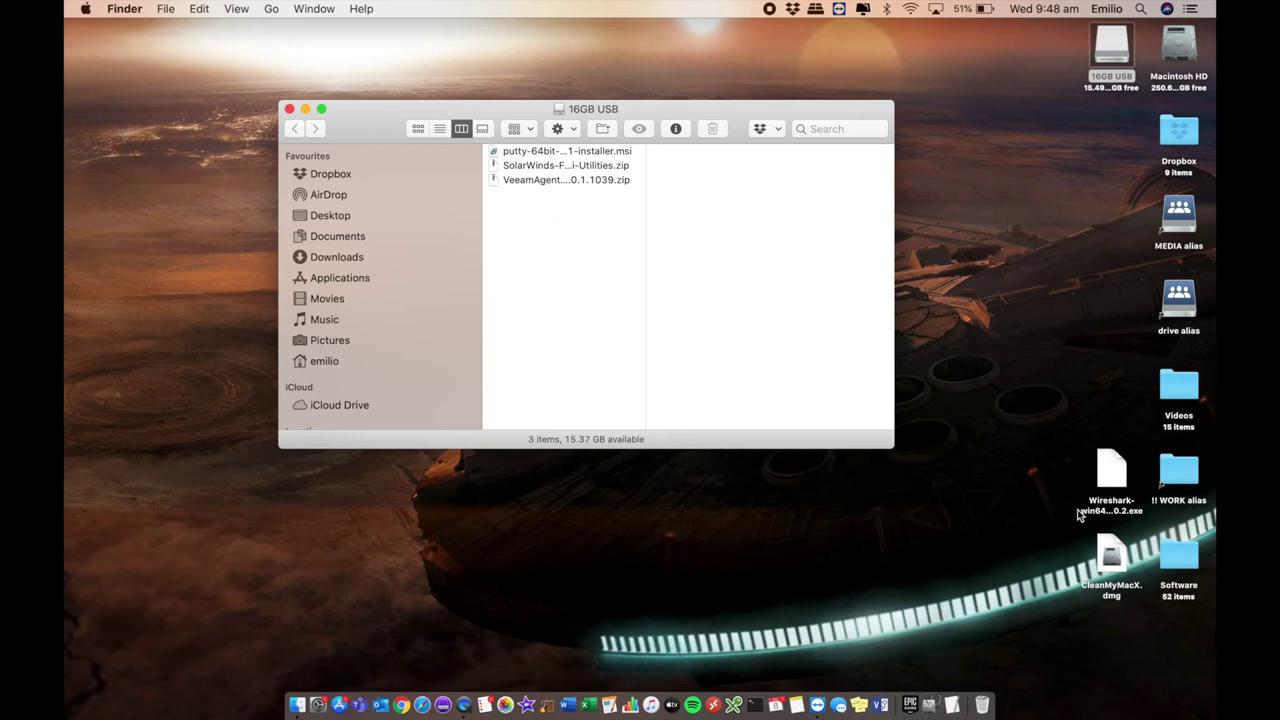
pyautogui.moveTo(1117, 557); pyautogui.dragTo(541, 245)
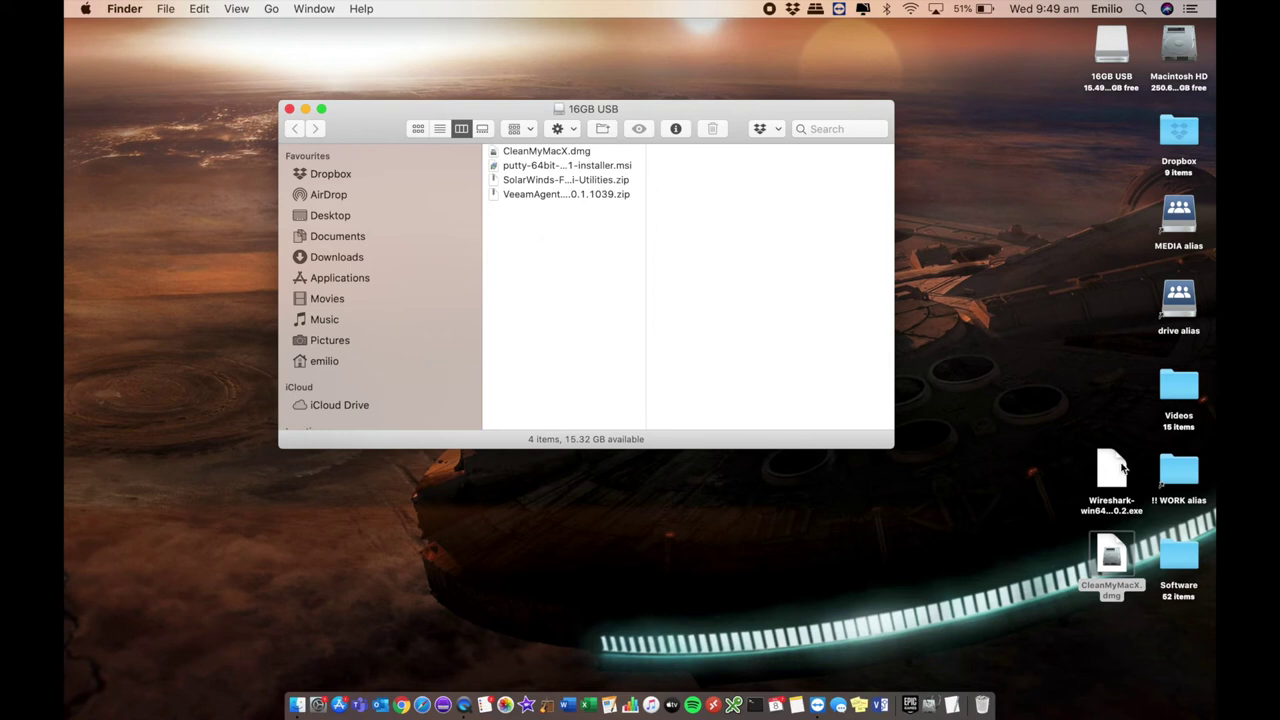
# Copy the Wireshark installer from the desktop onto the 16GB USB drive, and permanently delete it and the VeeamAgent zip from the drive.
pyautogui.moveTo(1120, 467); pyautogui.dragTo(568, 255)
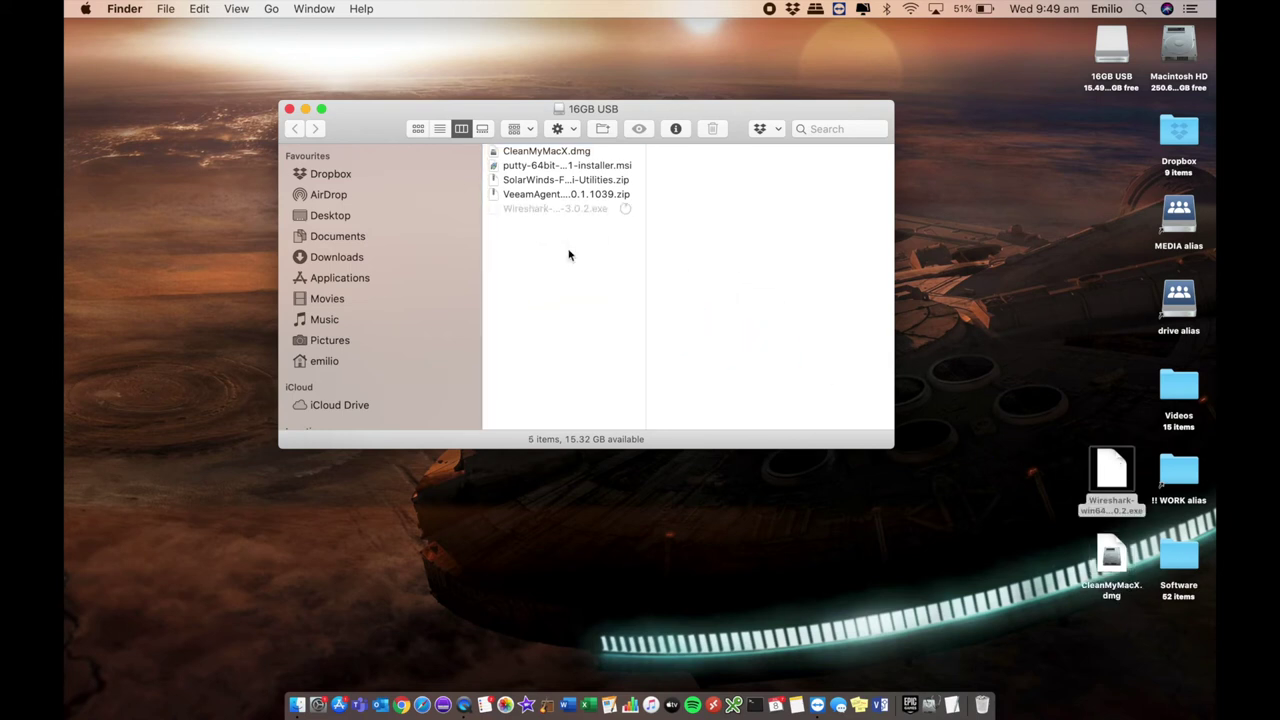
pyautogui.moveTo(563, 217); pyautogui.dragTo(560, 192)
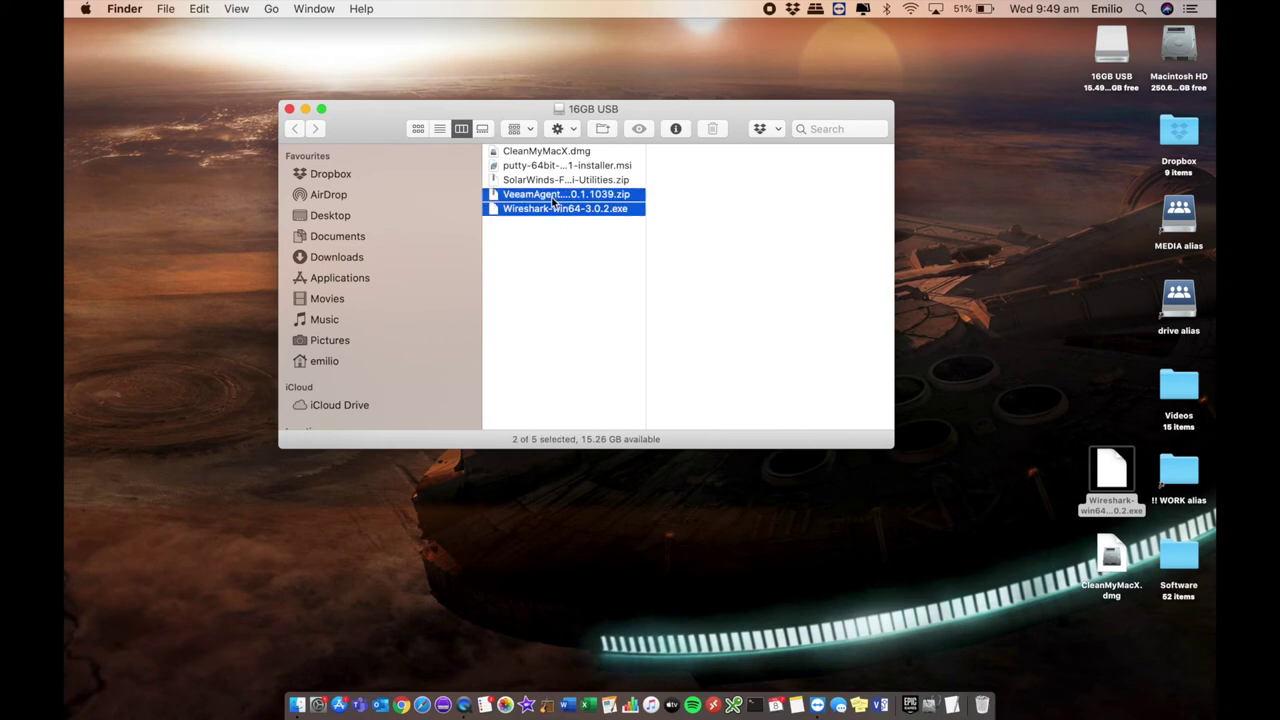
pyautogui.click(712, 129)
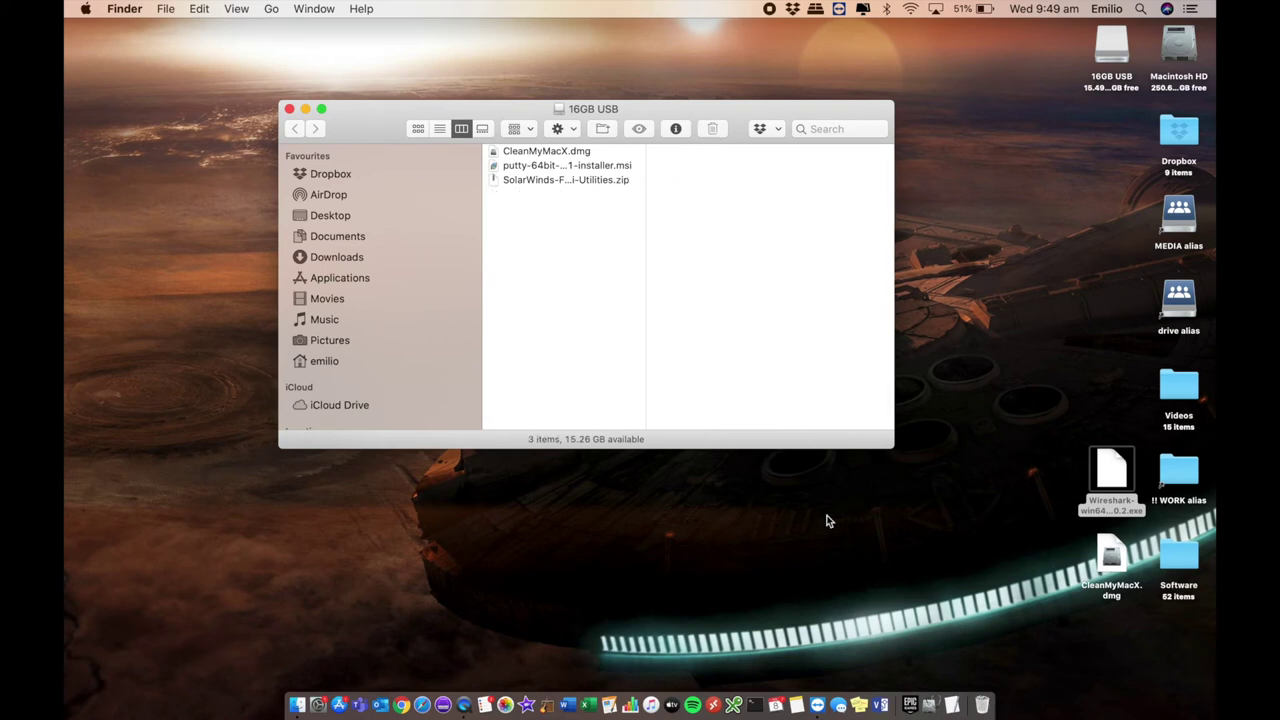
pyautogui.rightClick(981, 703)
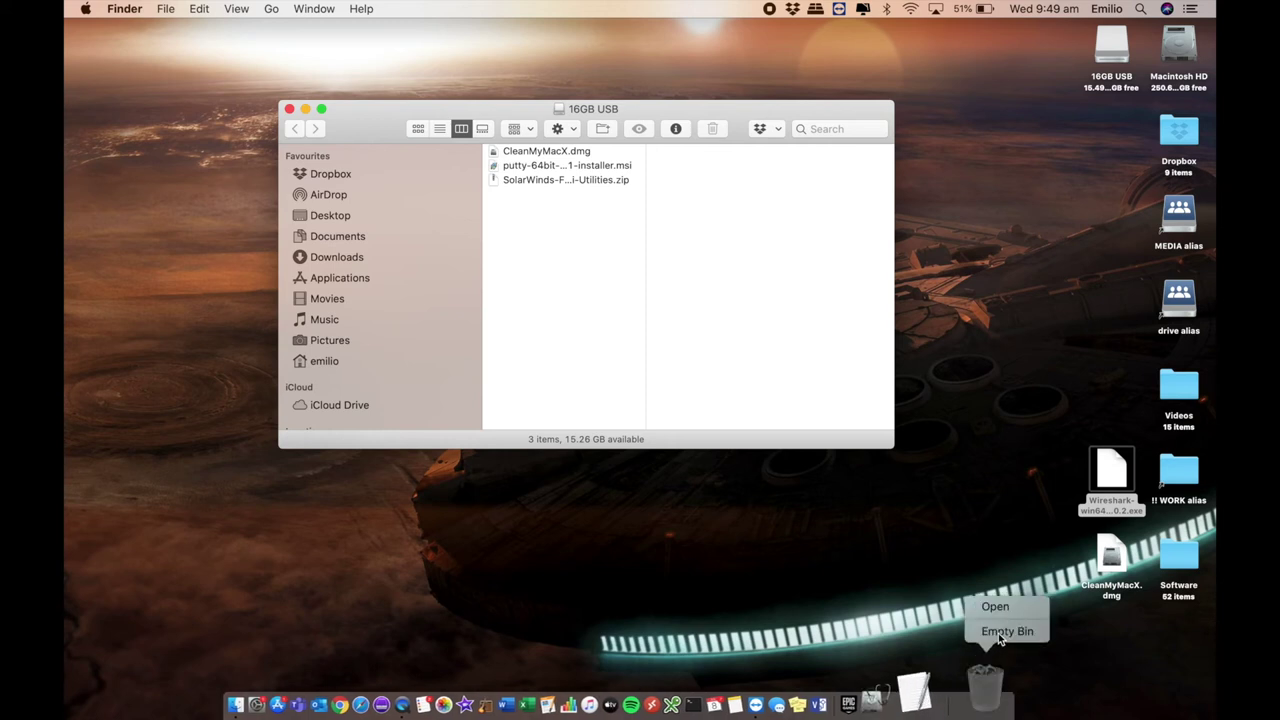
pyautogui.click(998, 633)
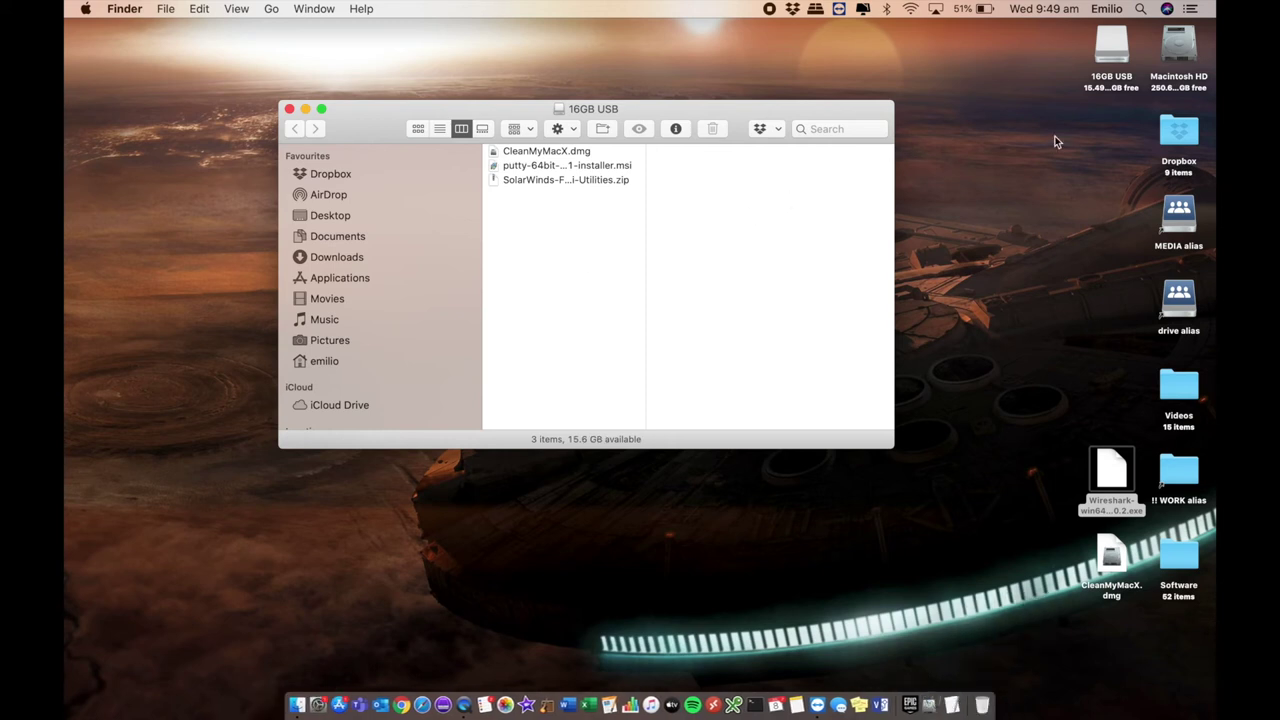
# Switch to Disk Utility and display the details of the external 16GB USB volume.
pyautogui.click(1140, 9)
pyautogui.write('disk')
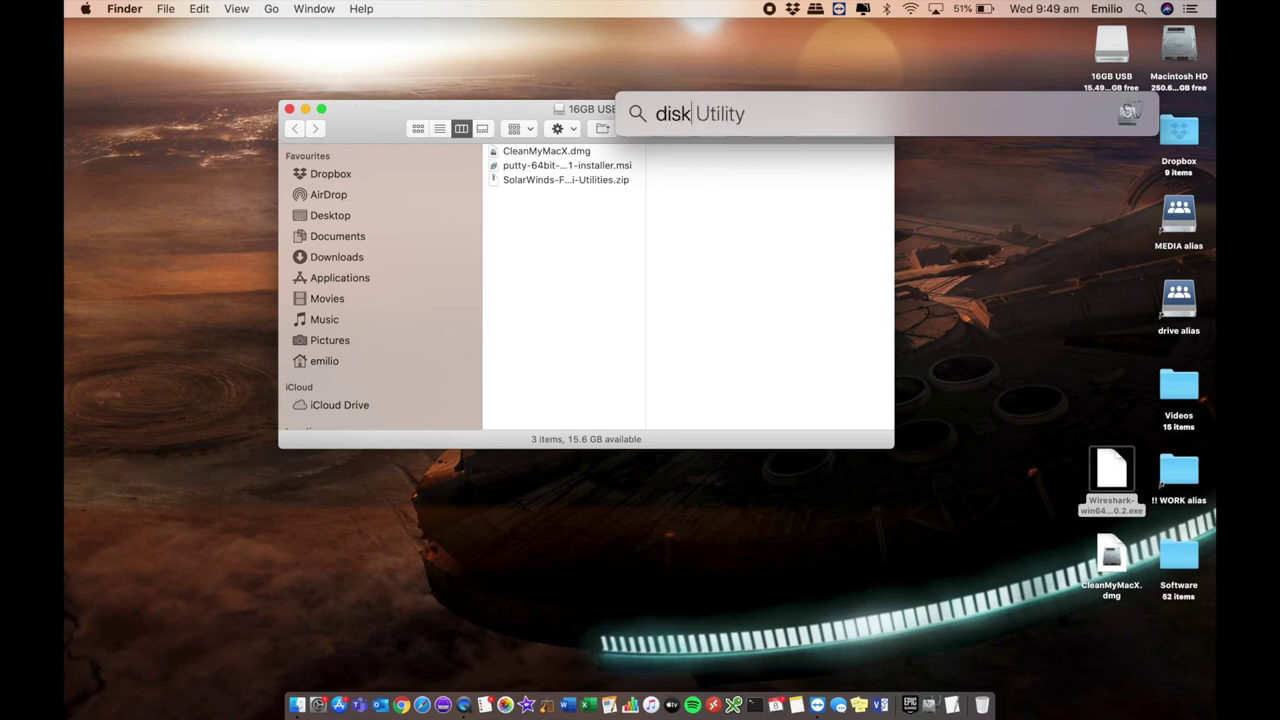
pyautogui.press('Return')
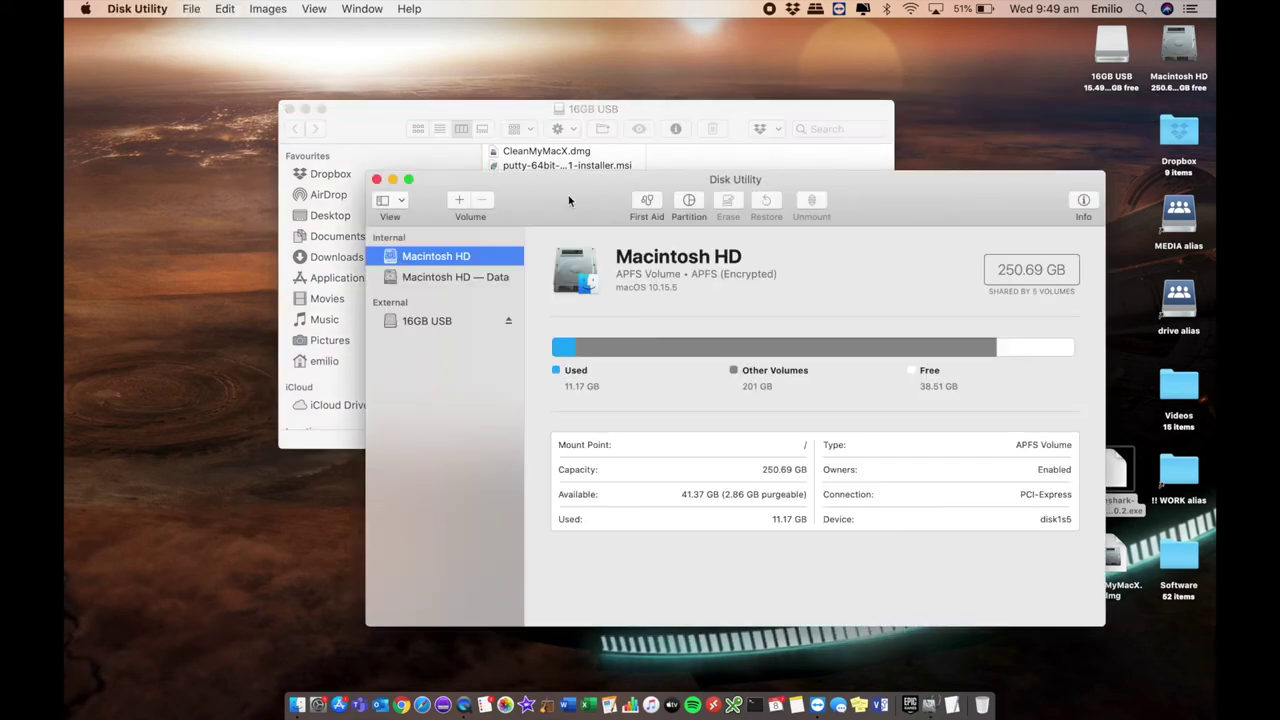
pyautogui.moveTo(568, 195); pyautogui.dragTo(541, 175)
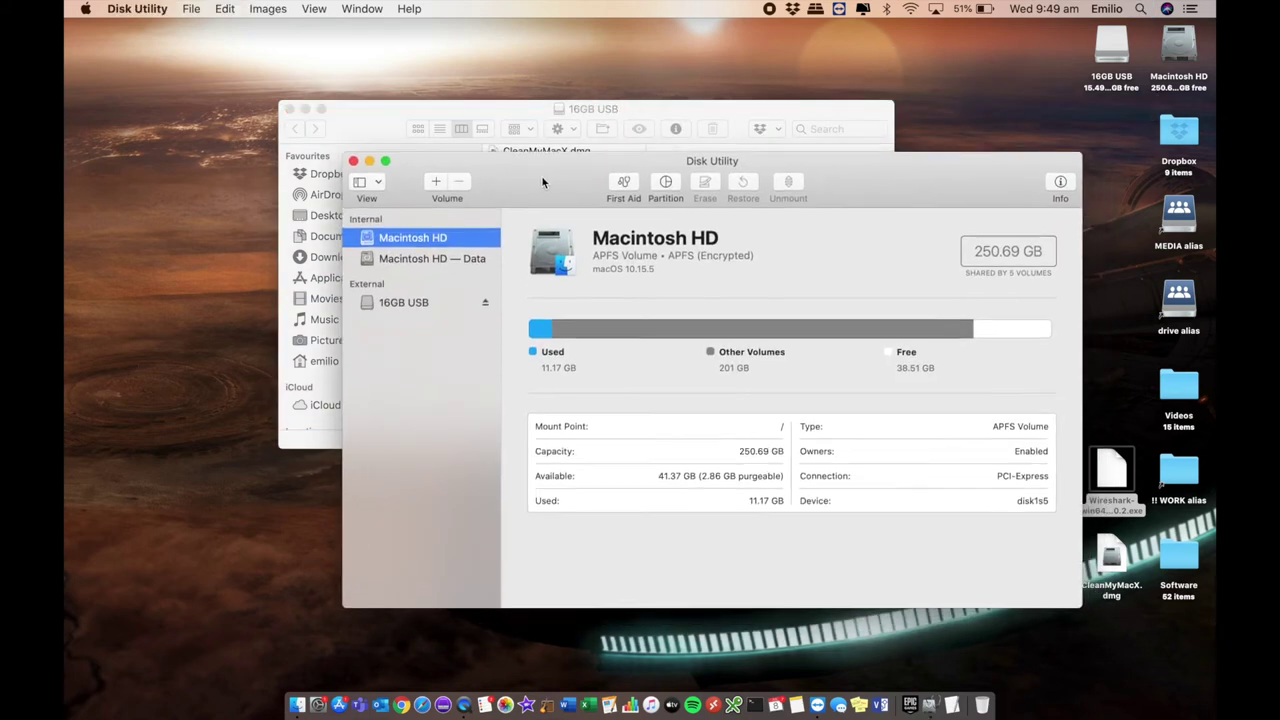
pyautogui.click(405, 303)
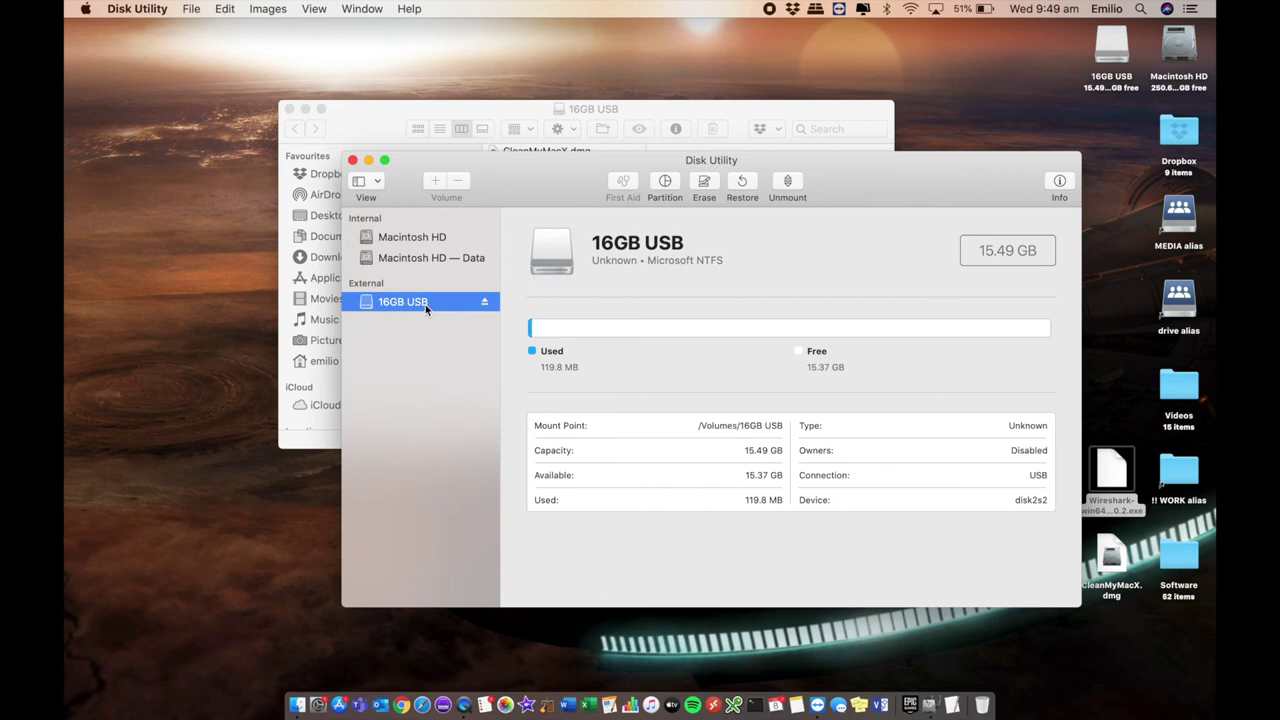
# Review the available formats and erase the 16GB USB volume as Microsoft NTFS, keeping its name.
pyautogui.click(705, 183)
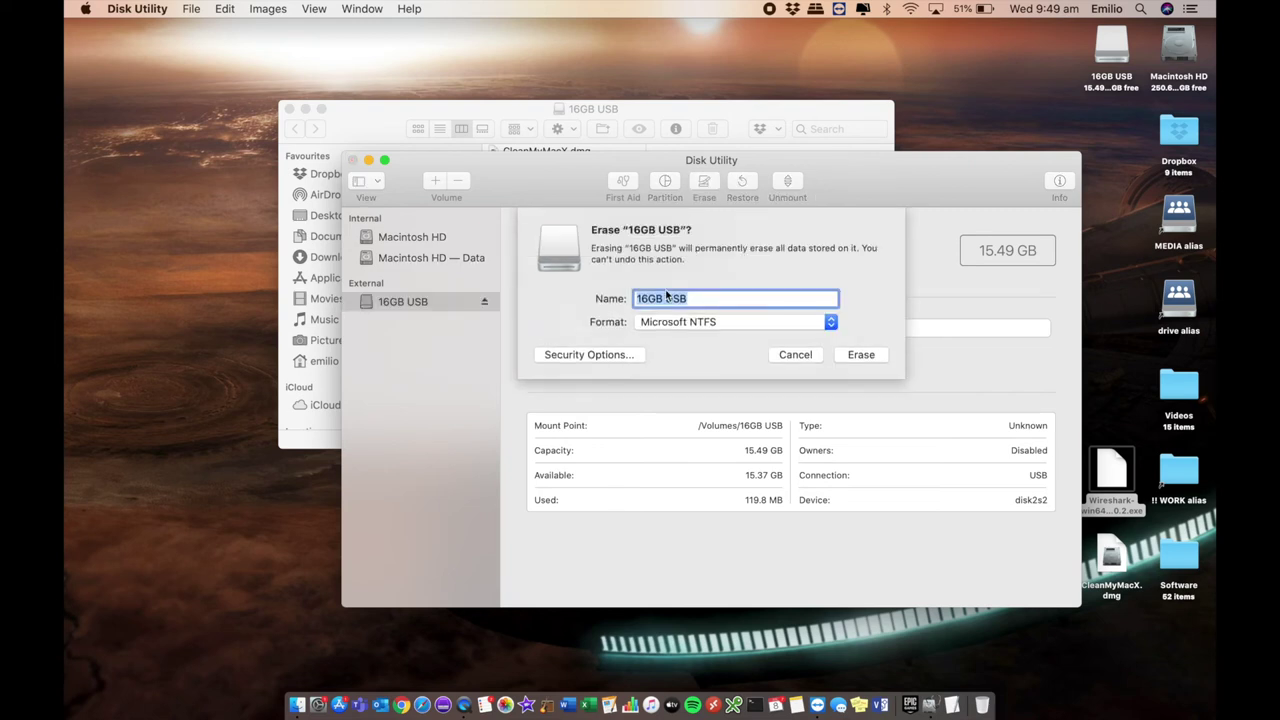
pyautogui.click(690, 323)
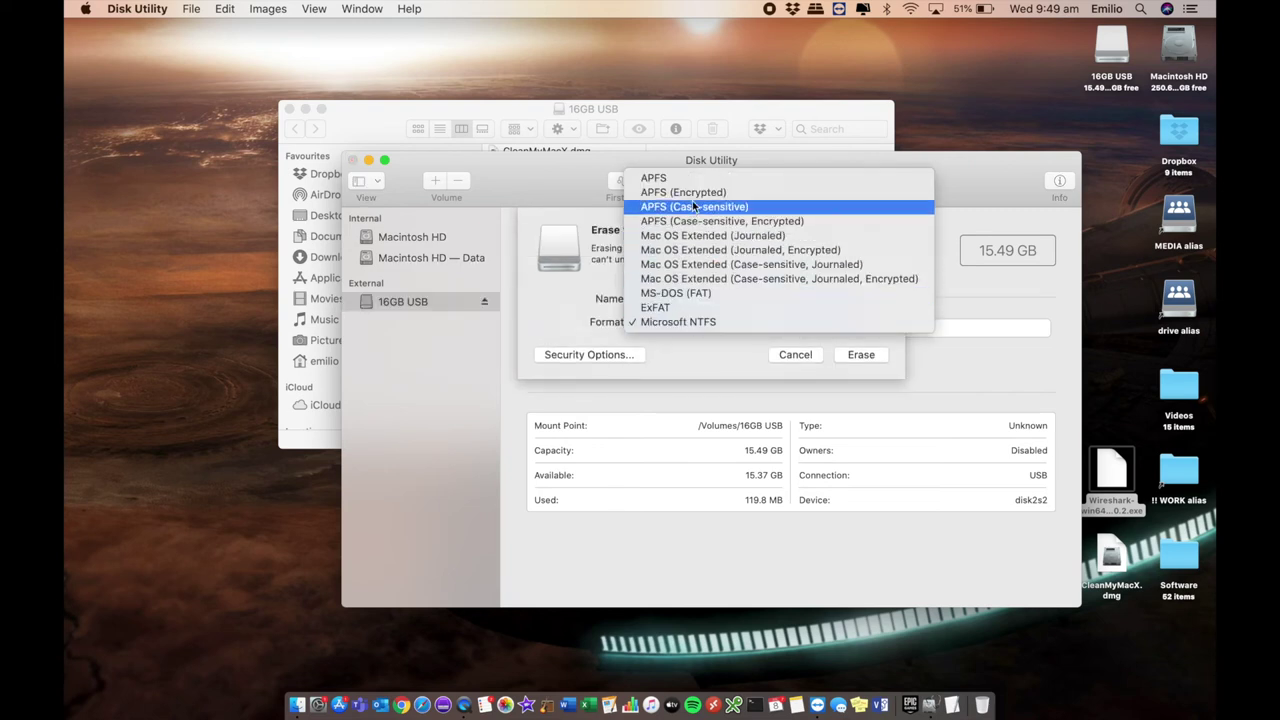
pyautogui.click(757, 323)
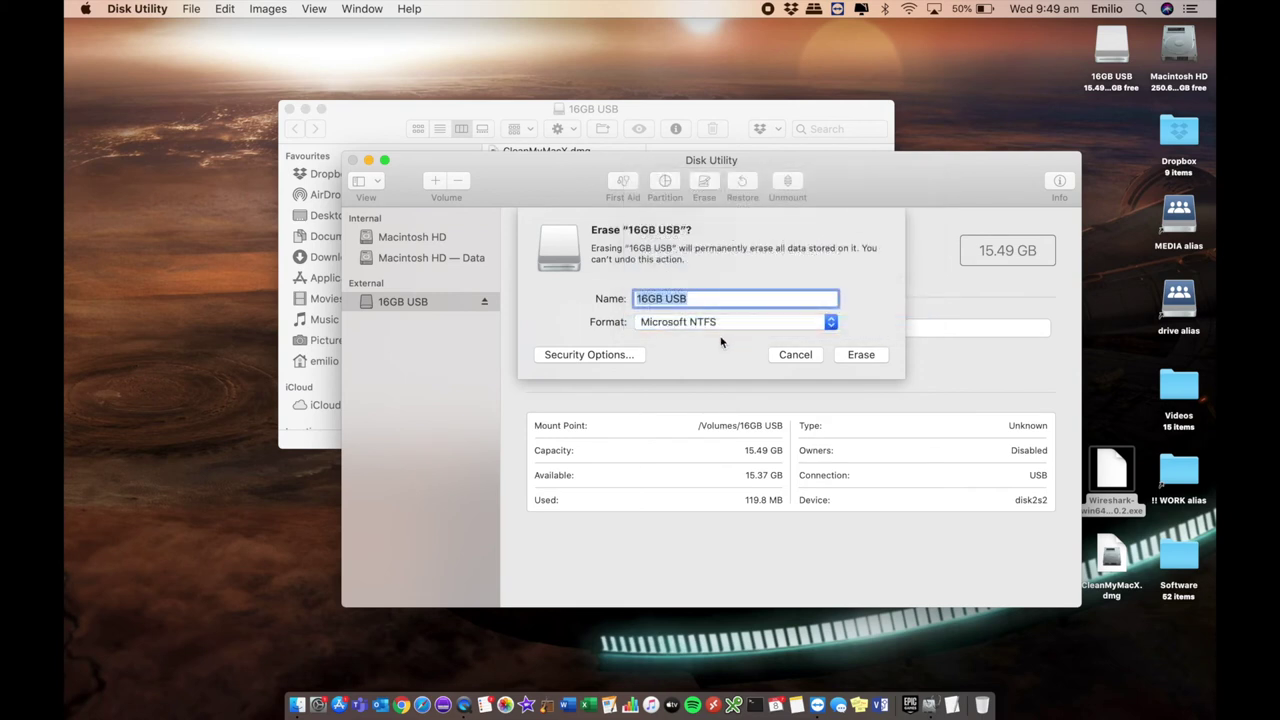
pyautogui.click(860, 355)
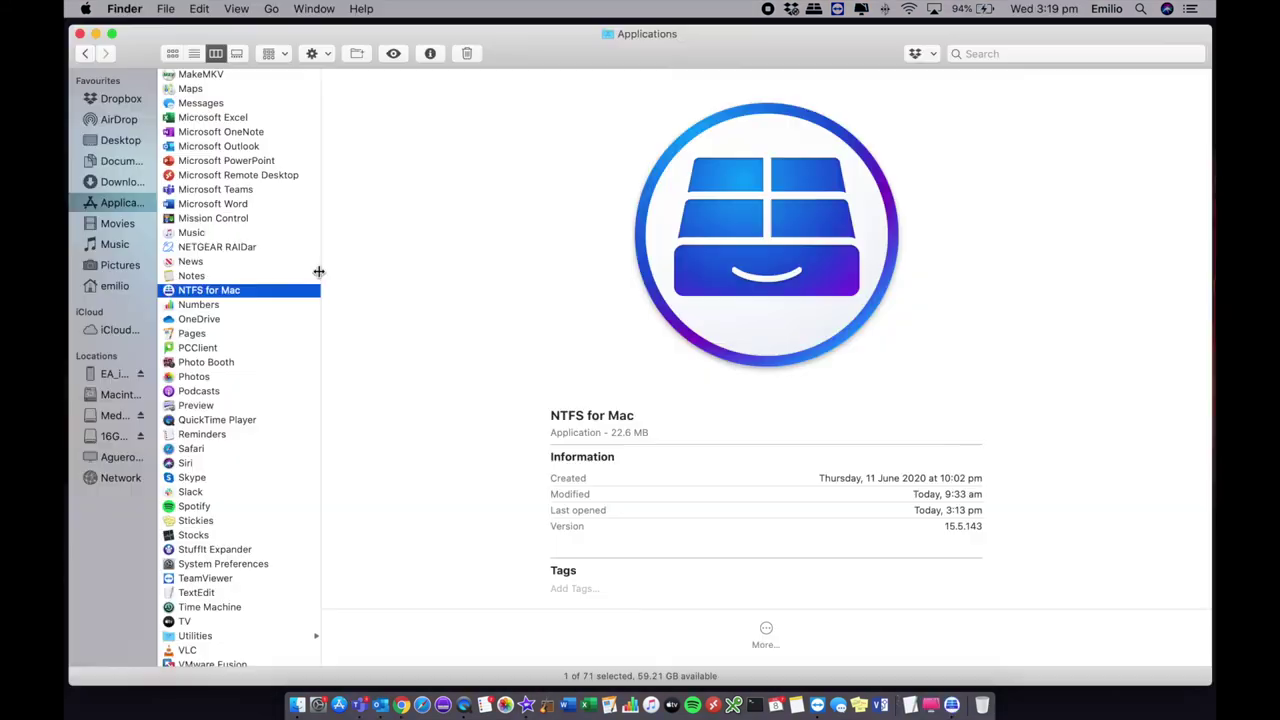
# Launch NTFS for Mac from the Applications folder and review the details of the Macintosh HD, Media4TB and 16GB USB volumes.
pyautogui.doubleClick(249, 291)
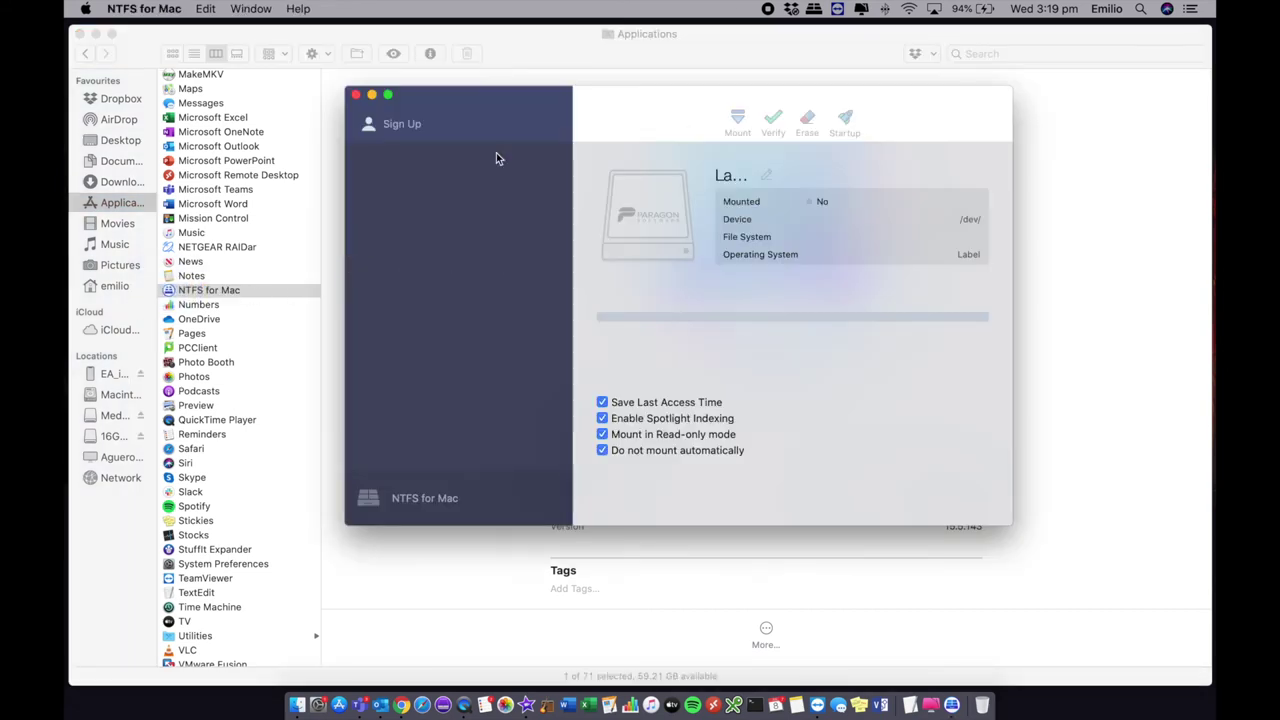
pyautogui.moveTo(506, 101); pyautogui.dragTo(452, 99)
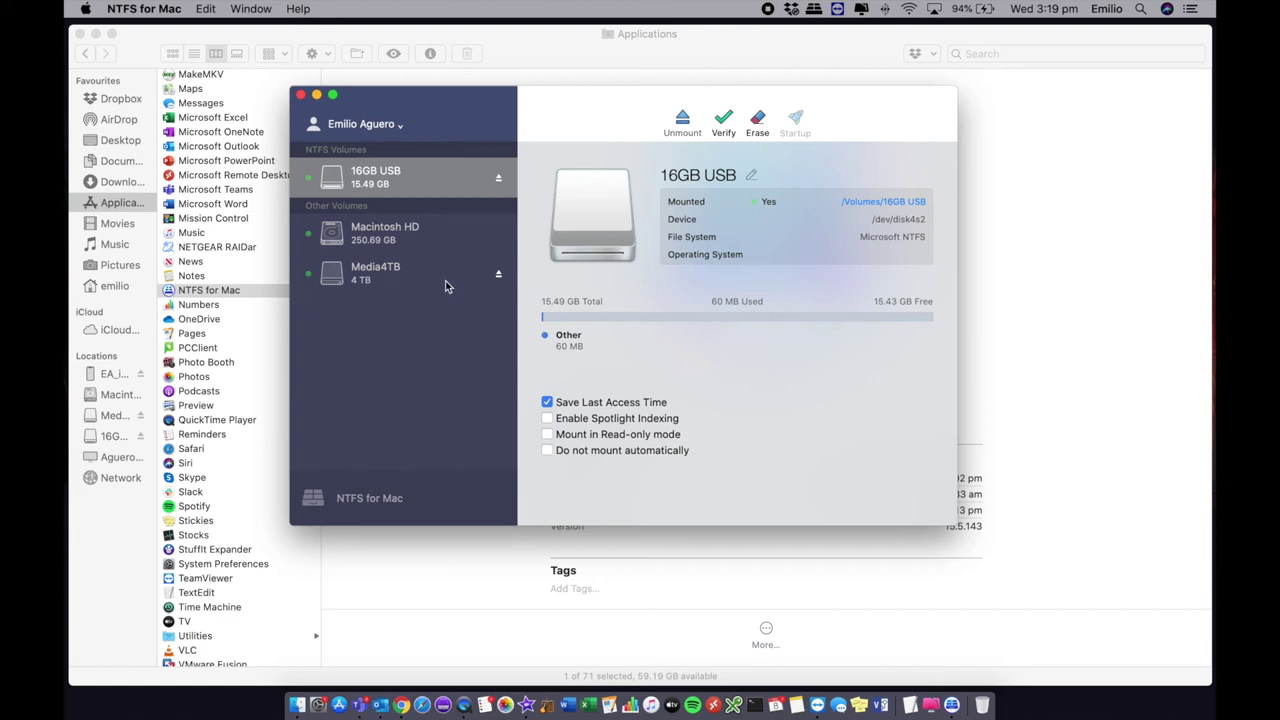
pyautogui.click(402, 244)
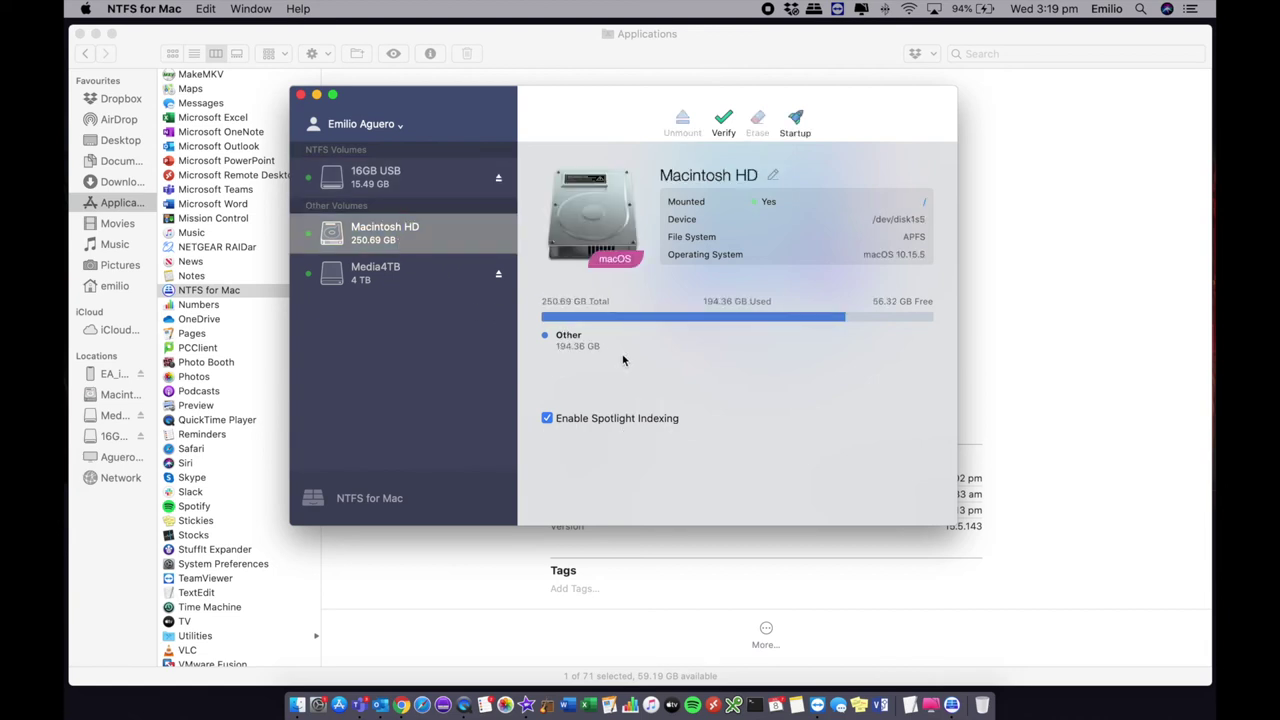
pyautogui.click(401, 271)
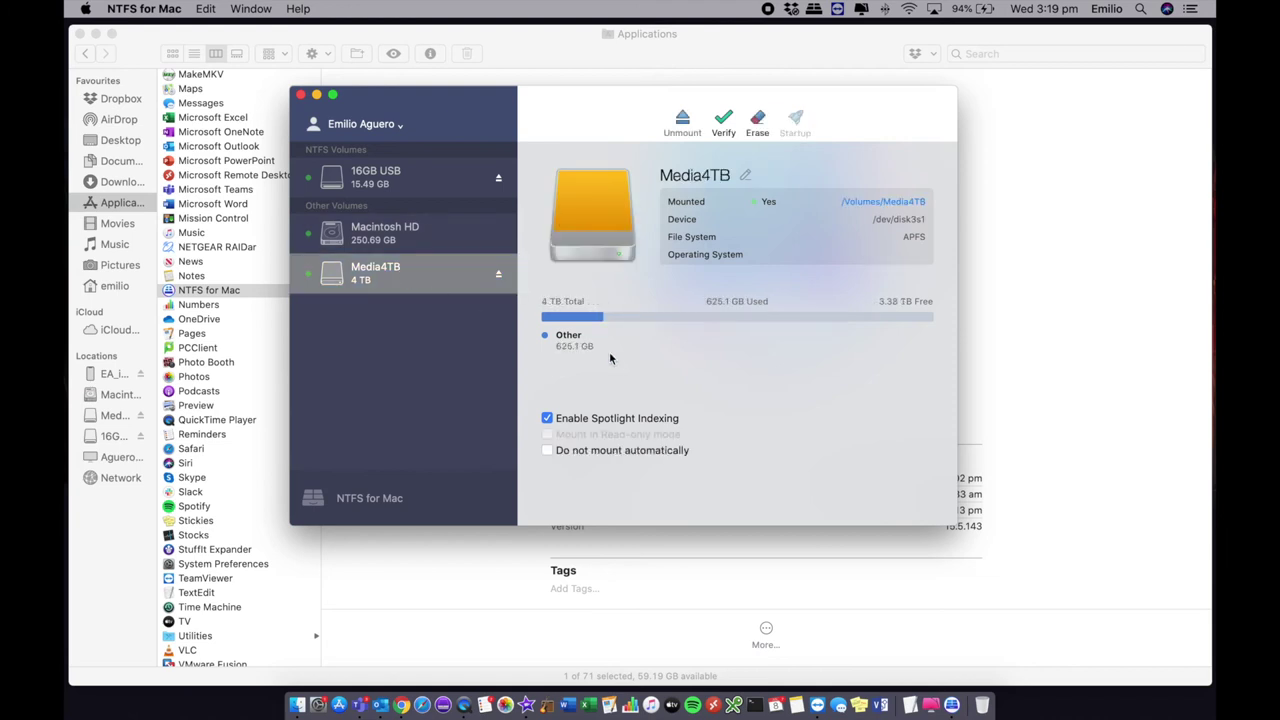
pyautogui.click(380, 178)
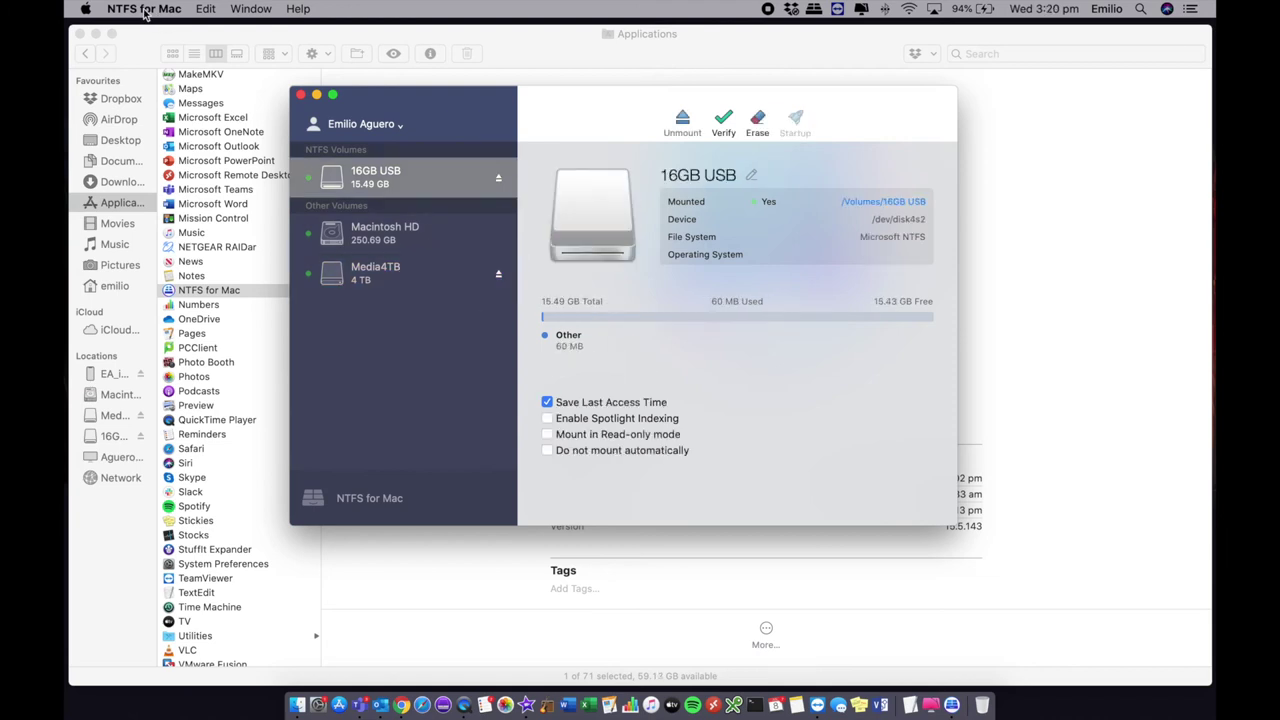
# Check the version information of NTFS for Mac and close its About window.
pyautogui.click(145, 10)
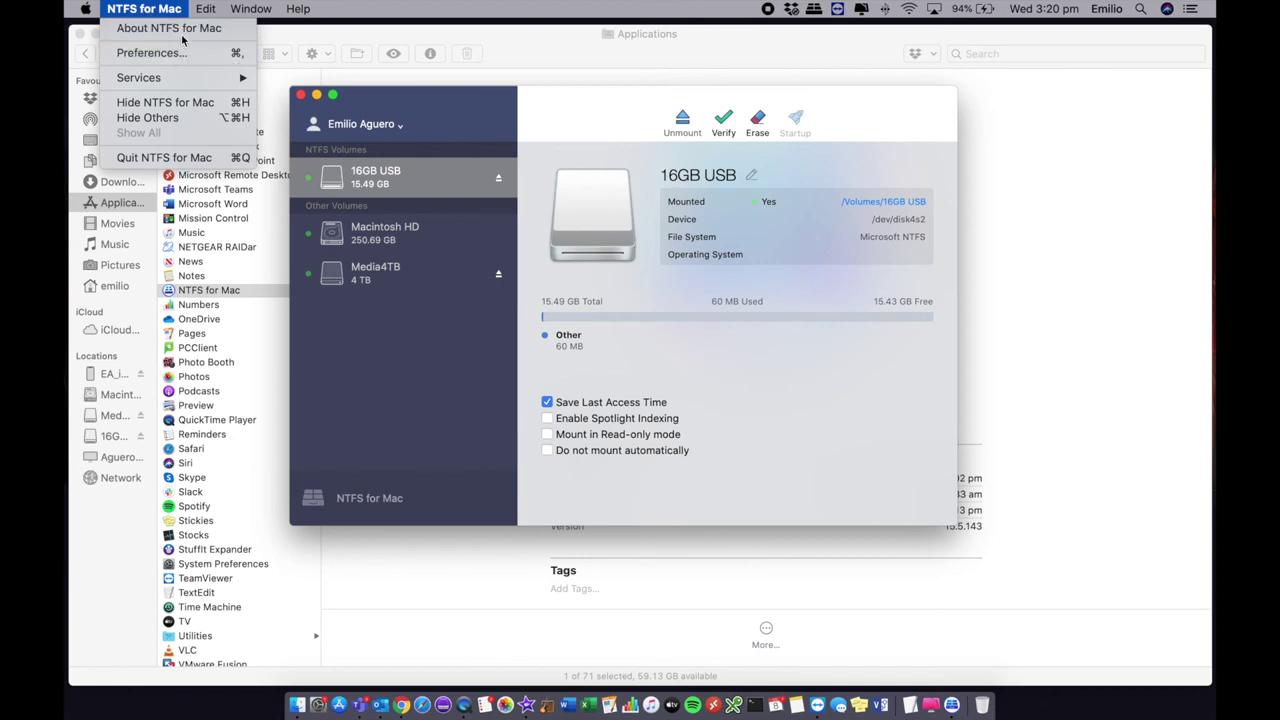
pyautogui.click(180, 30)
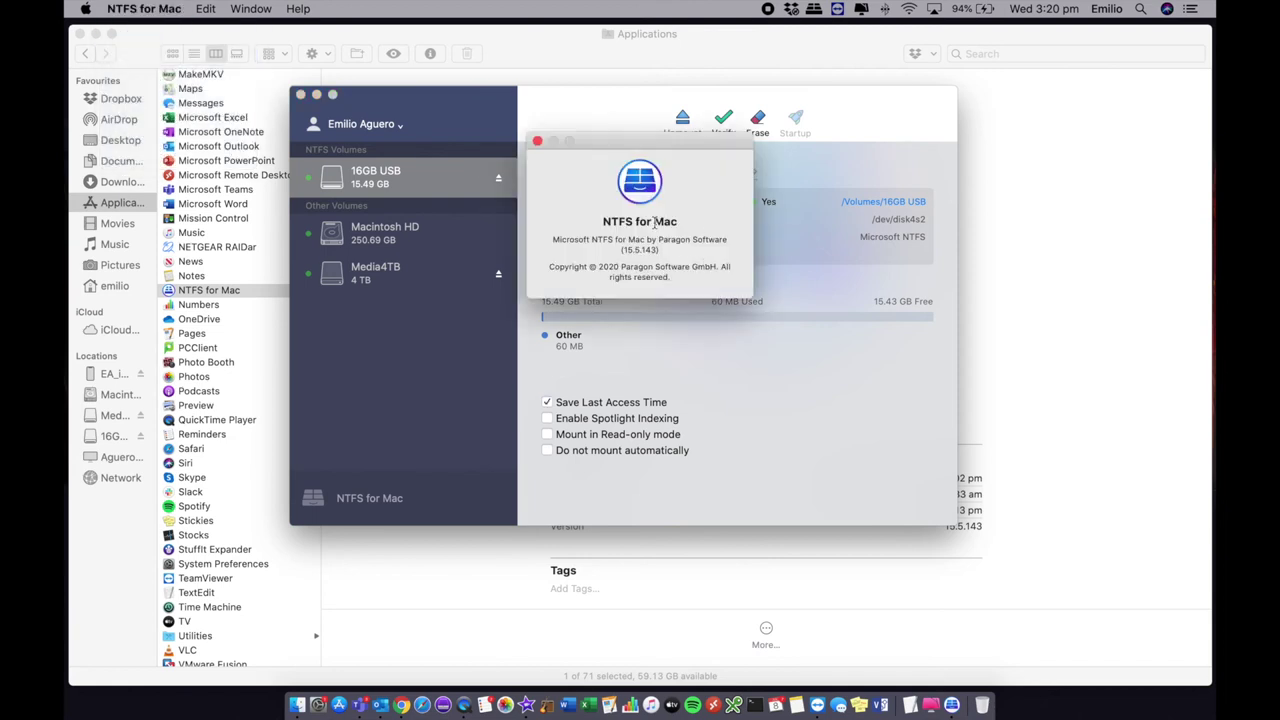
pyautogui.click(537, 142)
# Open the NTFS for Mac preferences and unlock the general settings for changes.
pyautogui.click(172, 10)
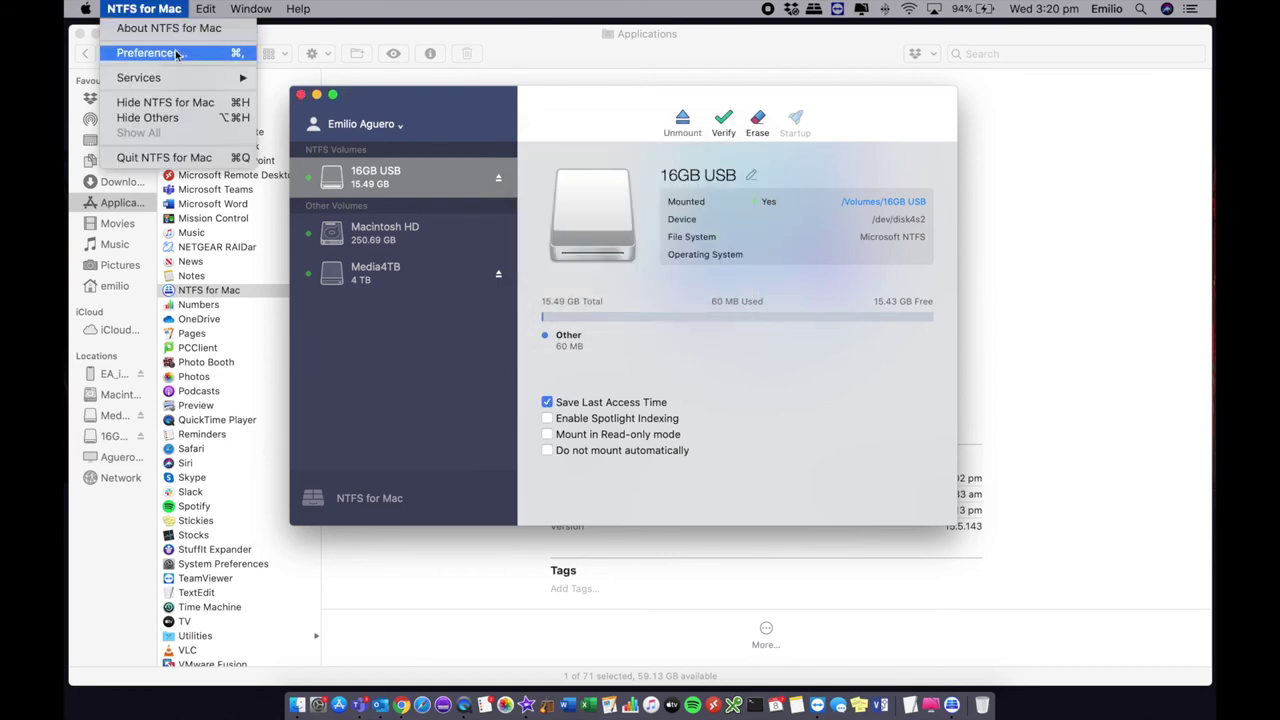
pyautogui.click(150, 53)
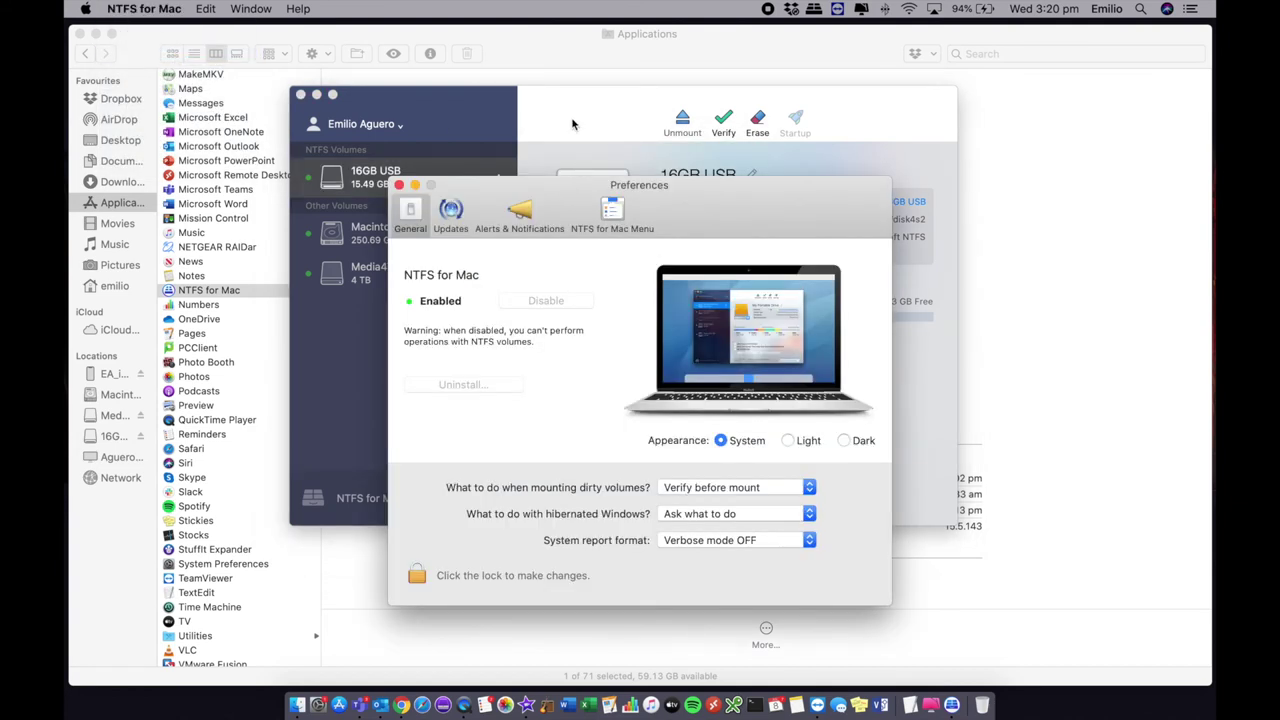
pyautogui.moveTo(555, 188); pyautogui.dragTo(565, 108)
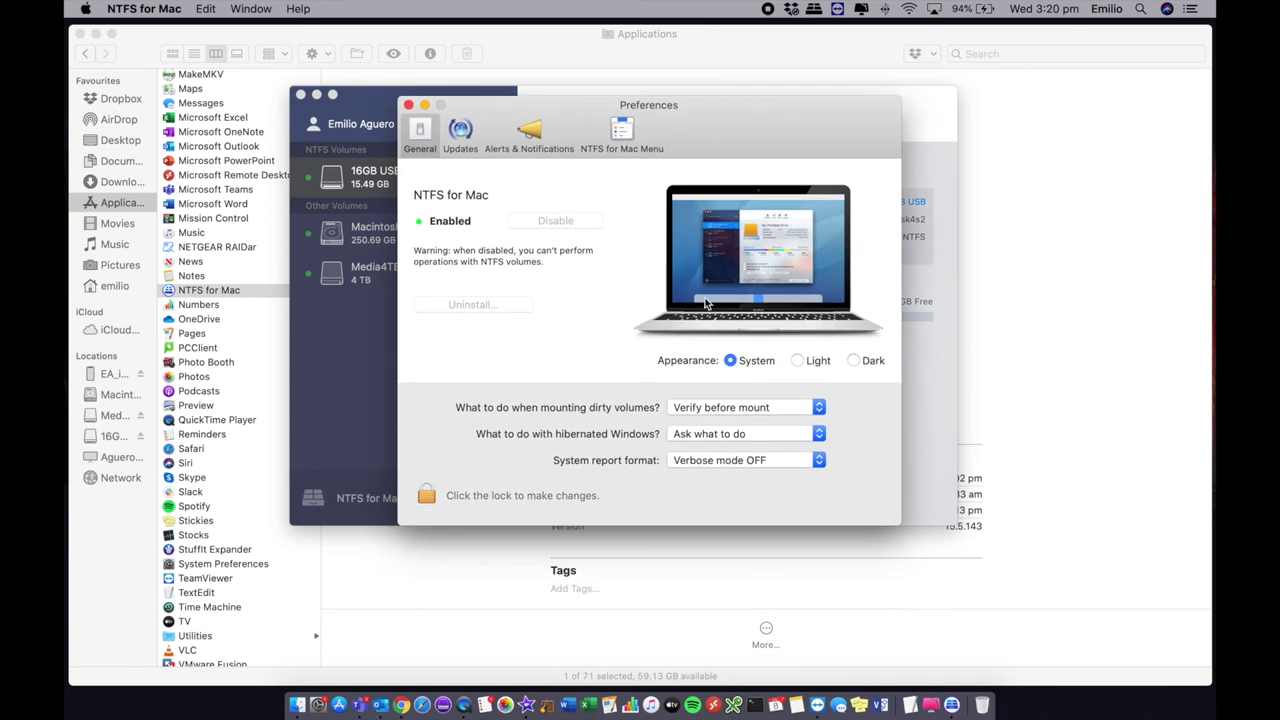
pyautogui.click(427, 497)
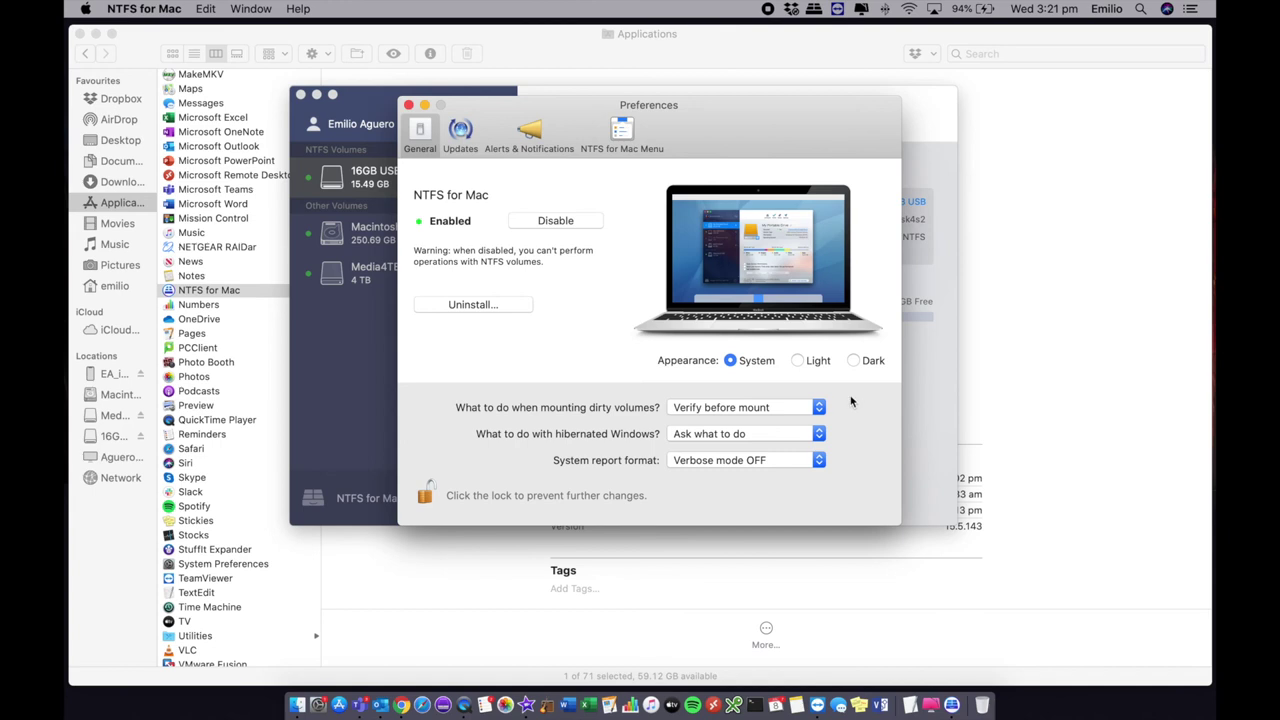
# Look through the choices for handling hibernated Windows and for the system report format.
pyautogui.click(818, 433)
pyautogui.click(861, 442)
pyautogui.click(735, 461)
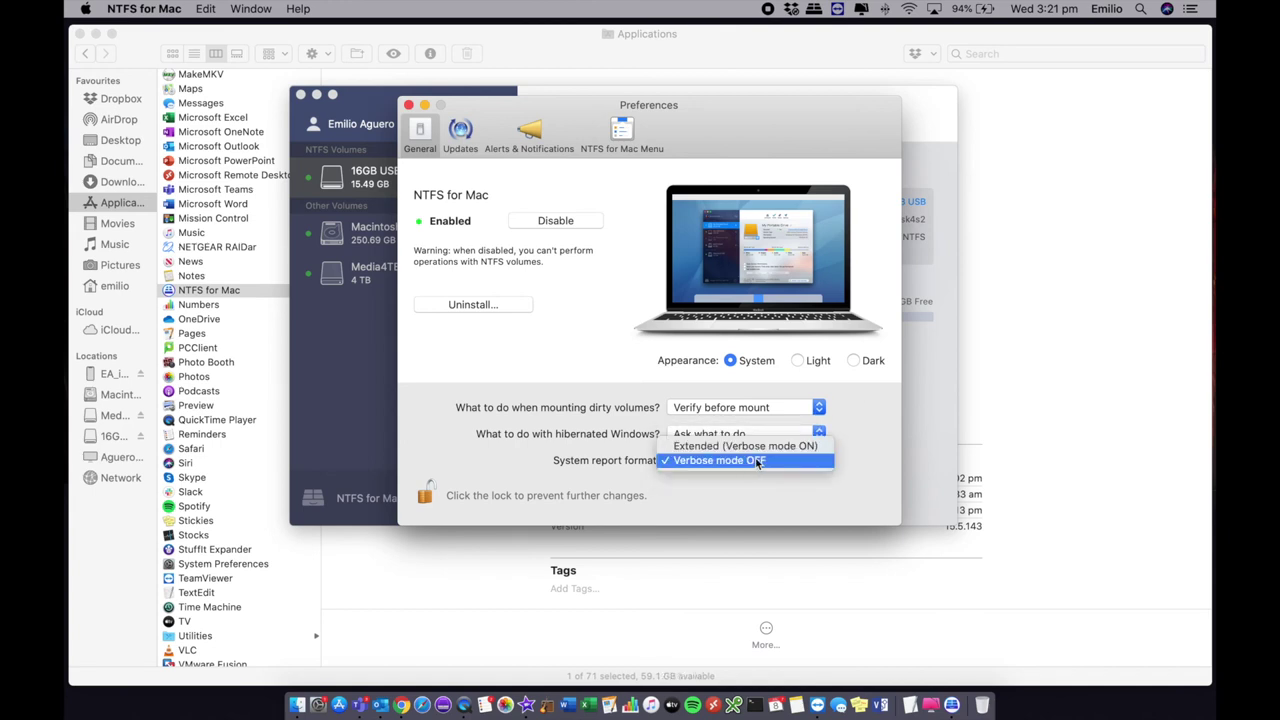
# Review the preferences for updates, alerts and notifications, and the NTFS for Mac Menu.
pyautogui.click(460, 135)
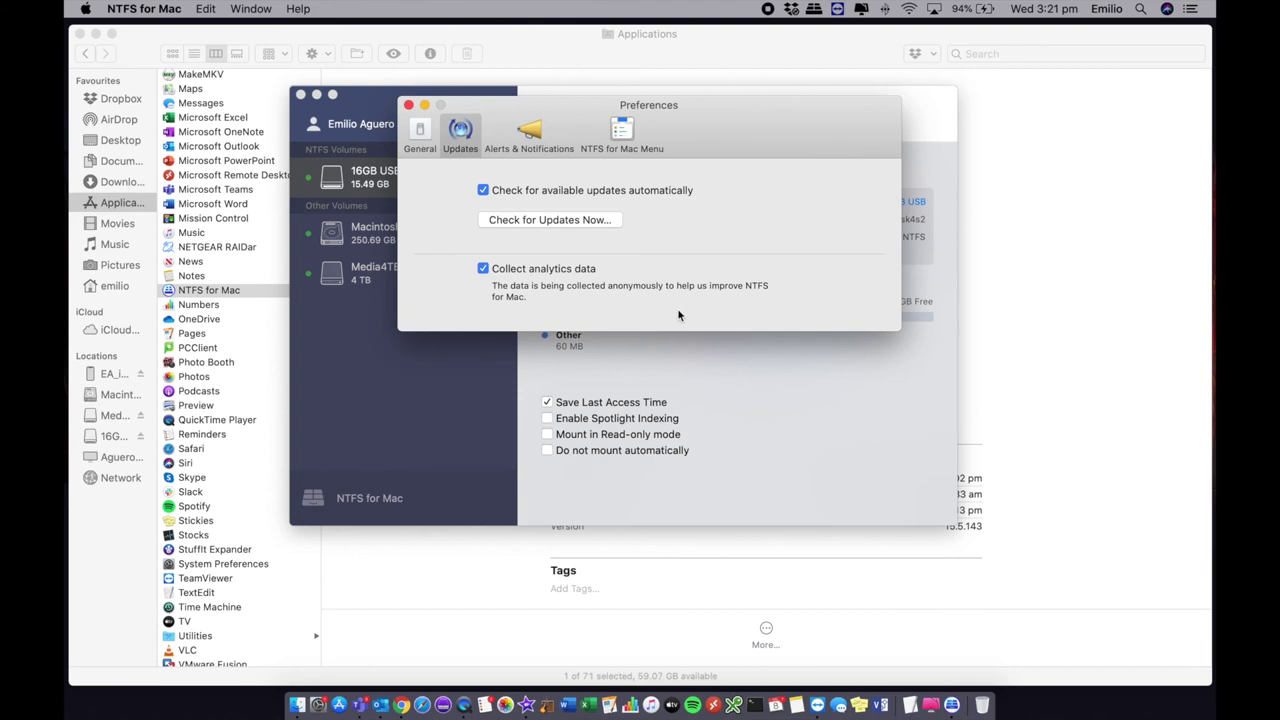
pyautogui.click(529, 138)
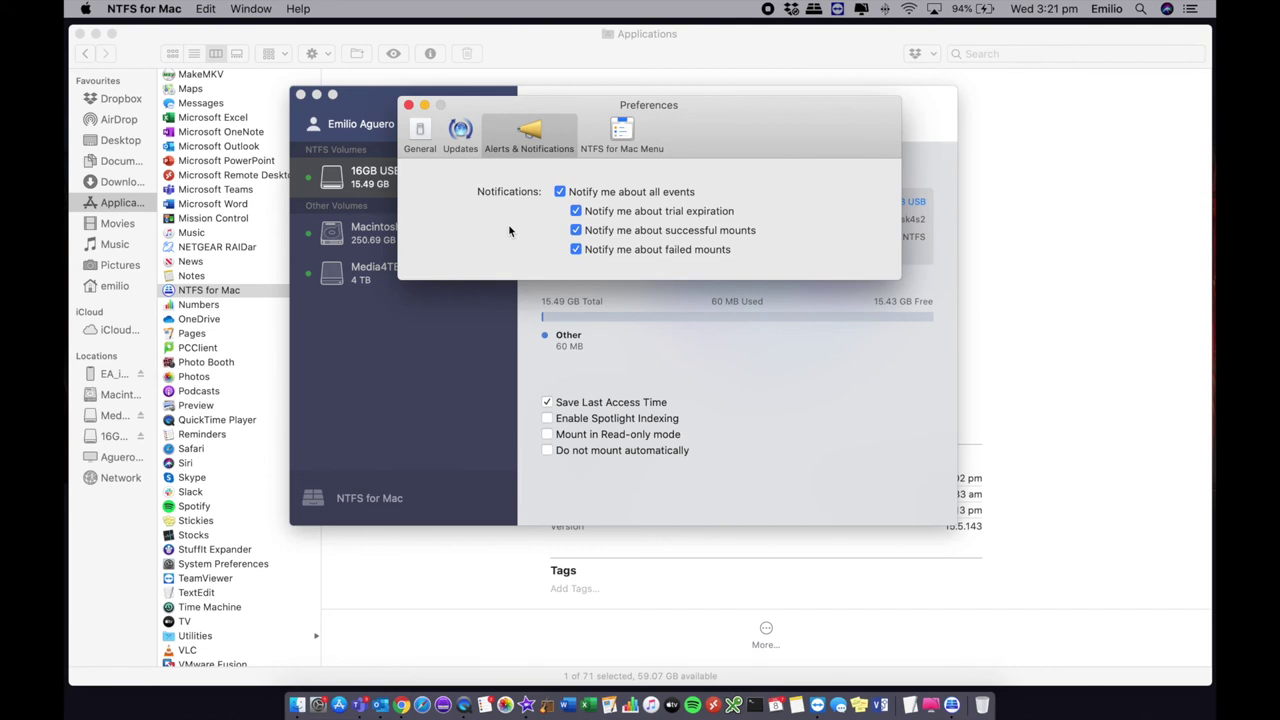
pyautogui.click(622, 133)
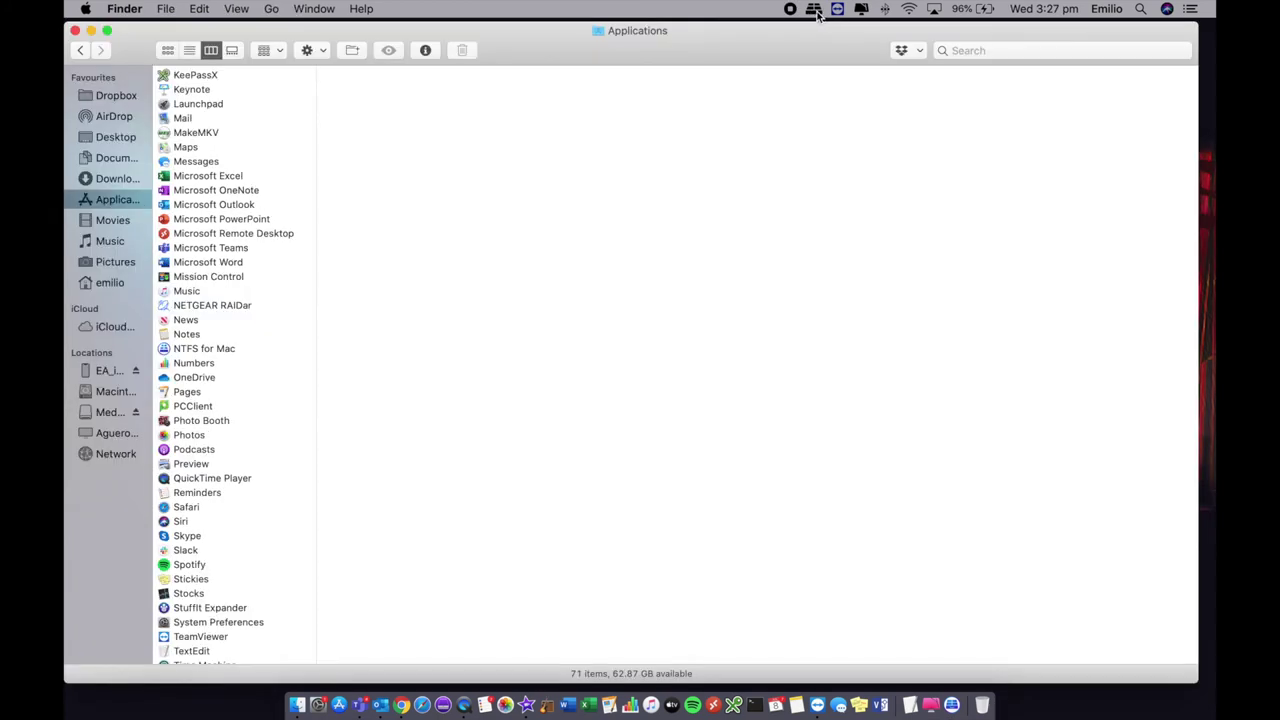
# Open the NTFS for Mac Menu volume overview and look at its application options.
pyautogui.click(814, 9)
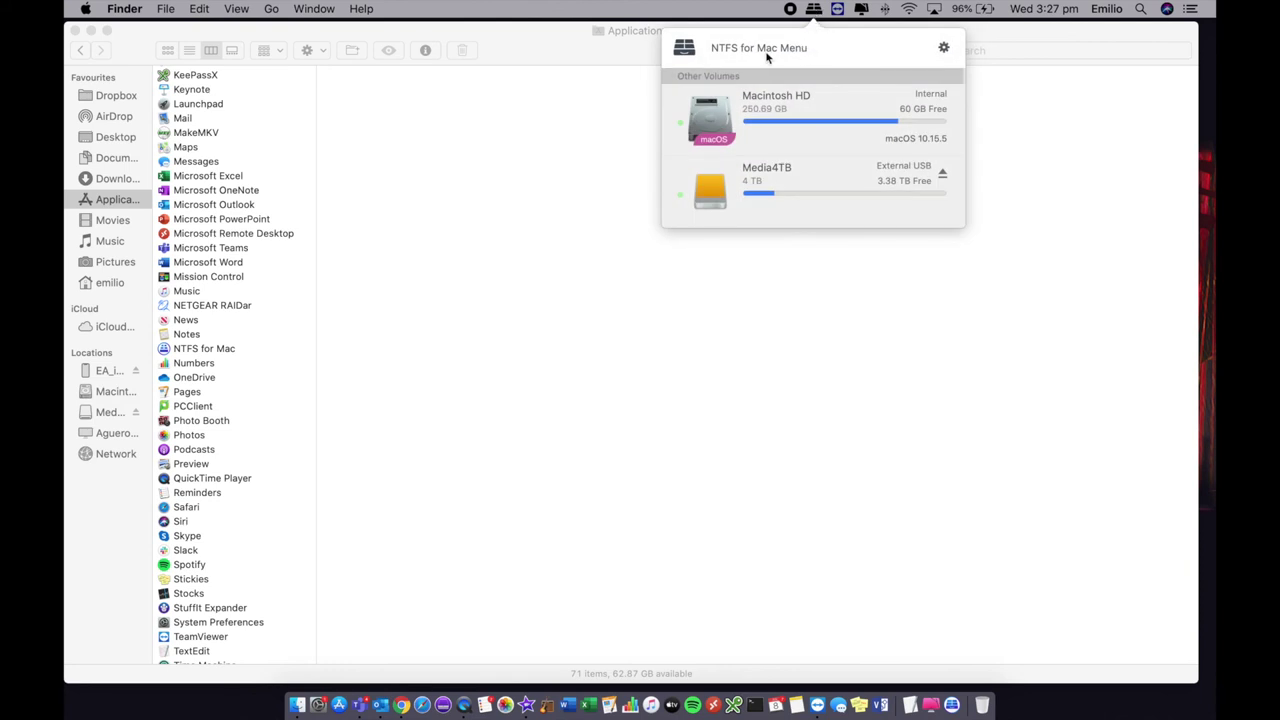
pyautogui.click(945, 48)
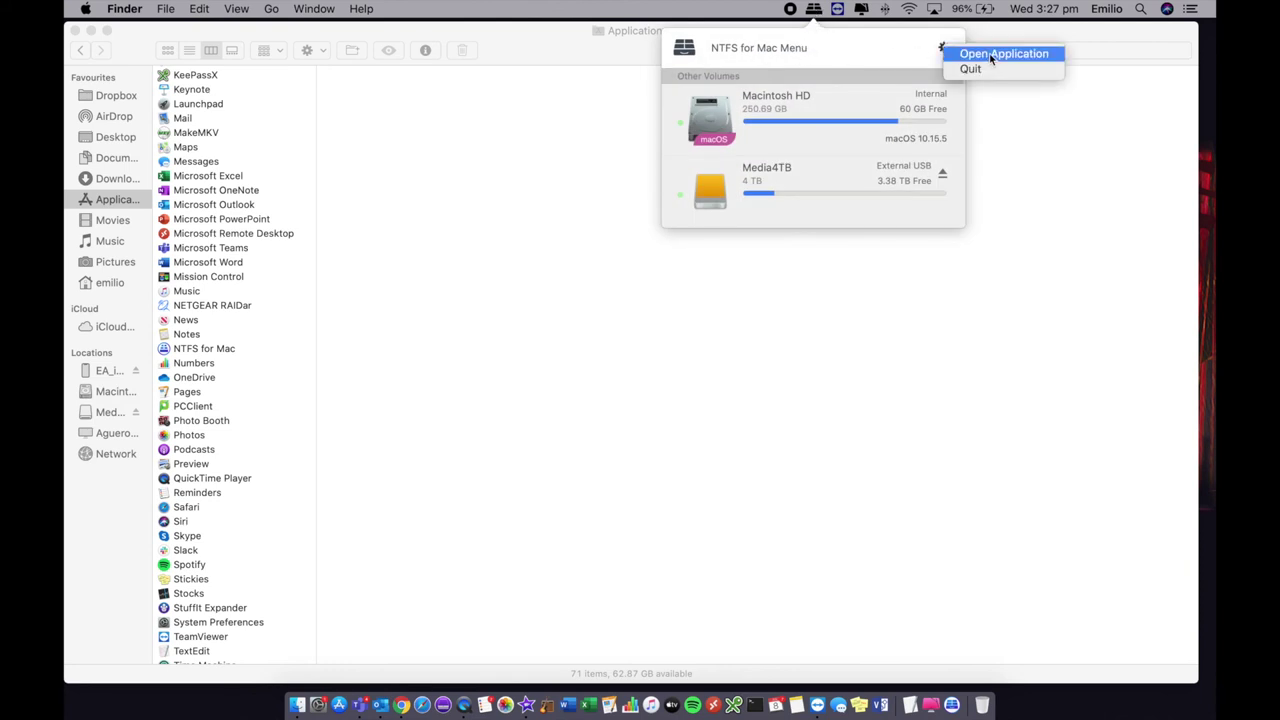
pyautogui.click(859, 66)
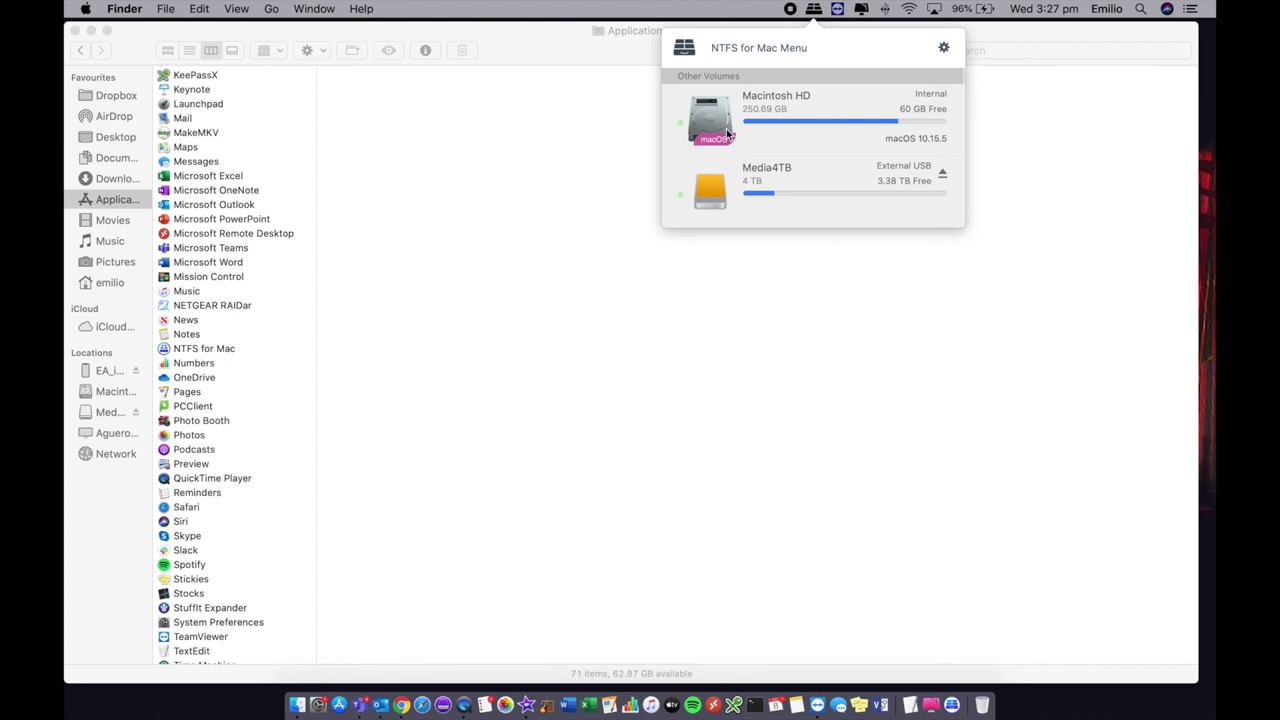